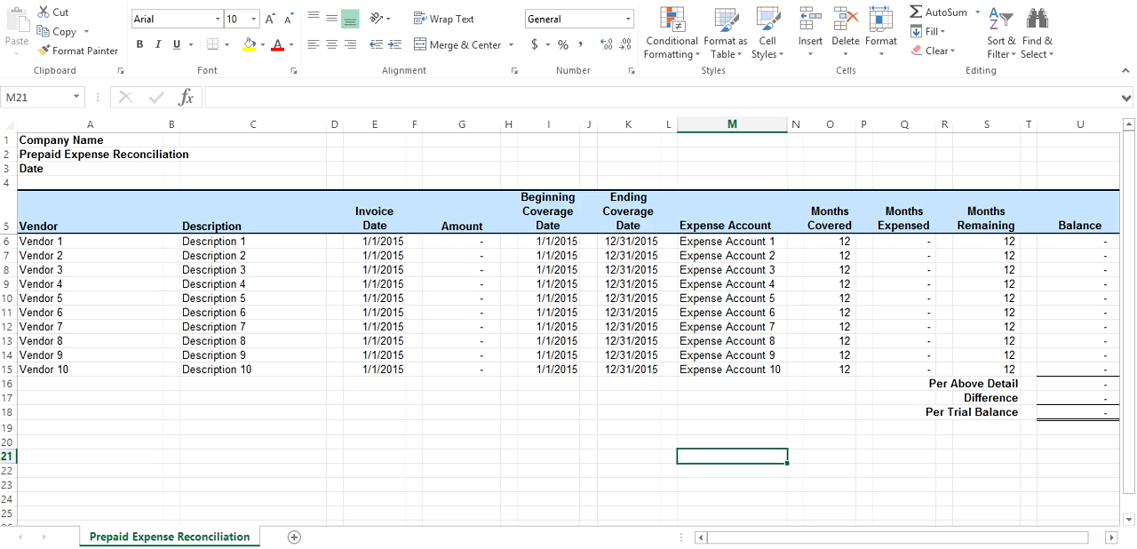
# Copy the Prepaid Expense Reconciliation sheet to the end of the Excel Accounting 1.0 - Tutorial - Prepaid.xlsx workbook, keeping the original
pyautogui.click(253, 471)
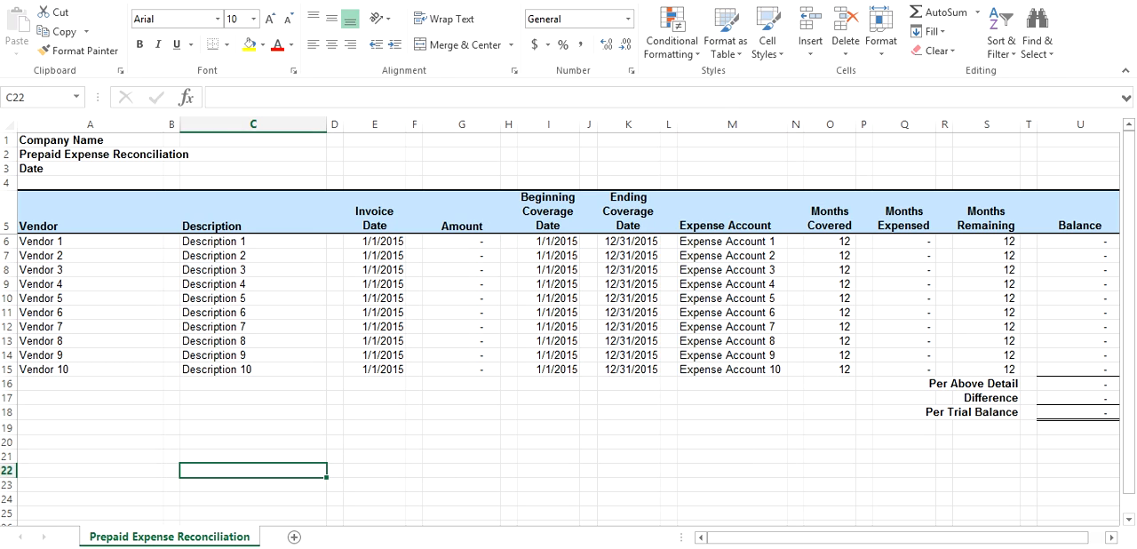
pyautogui.rightClick(214, 536)
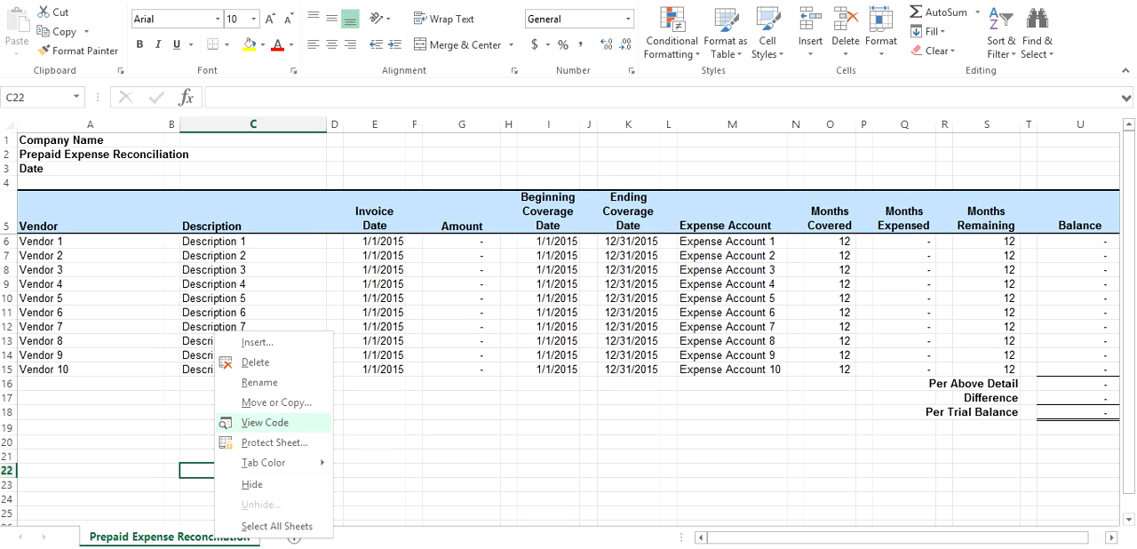
pyautogui.click(277, 403)
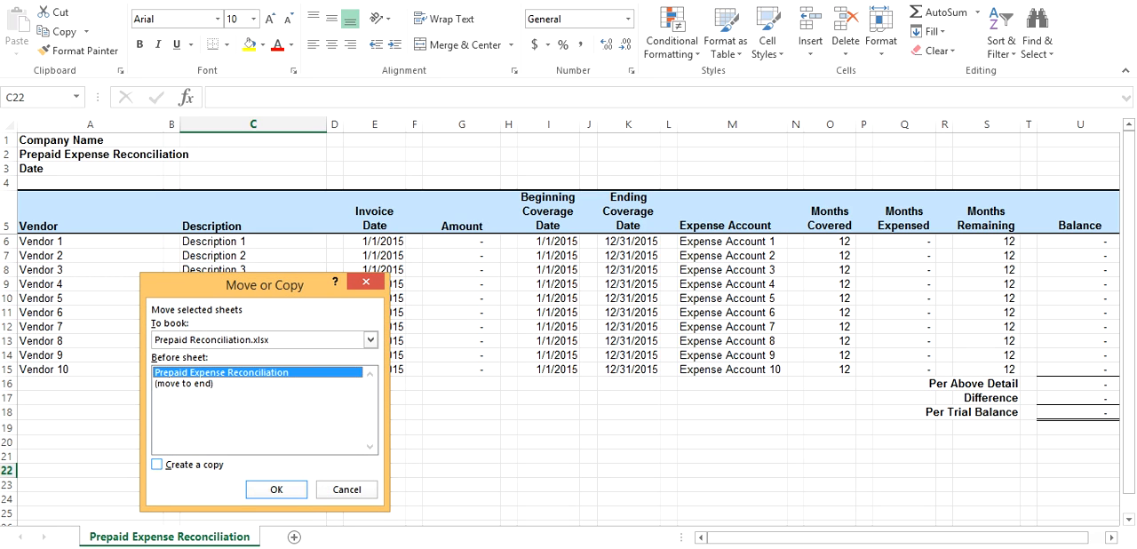
pyautogui.click(158, 464)
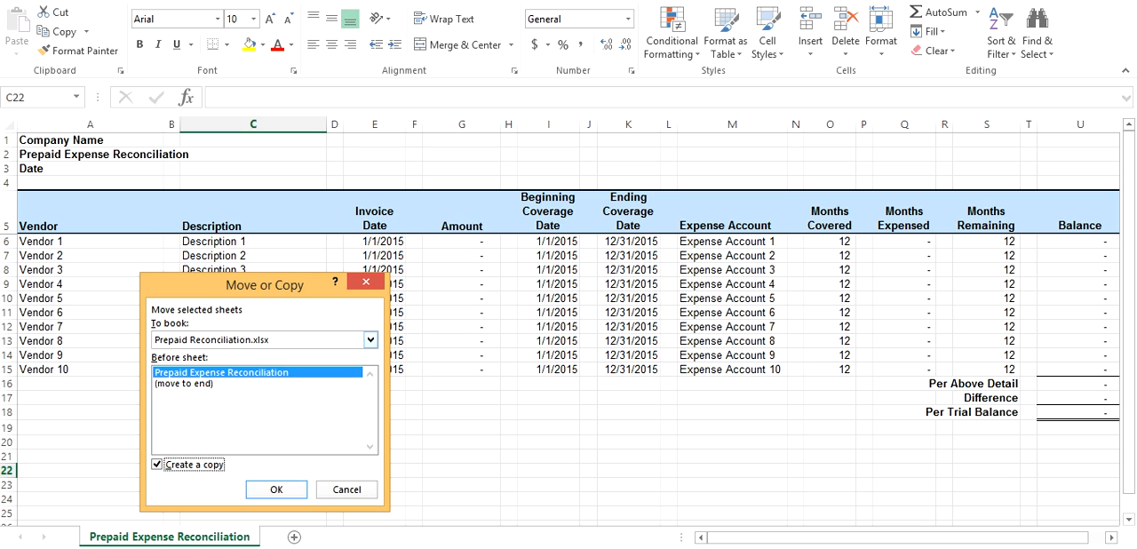
pyautogui.click(371, 340)
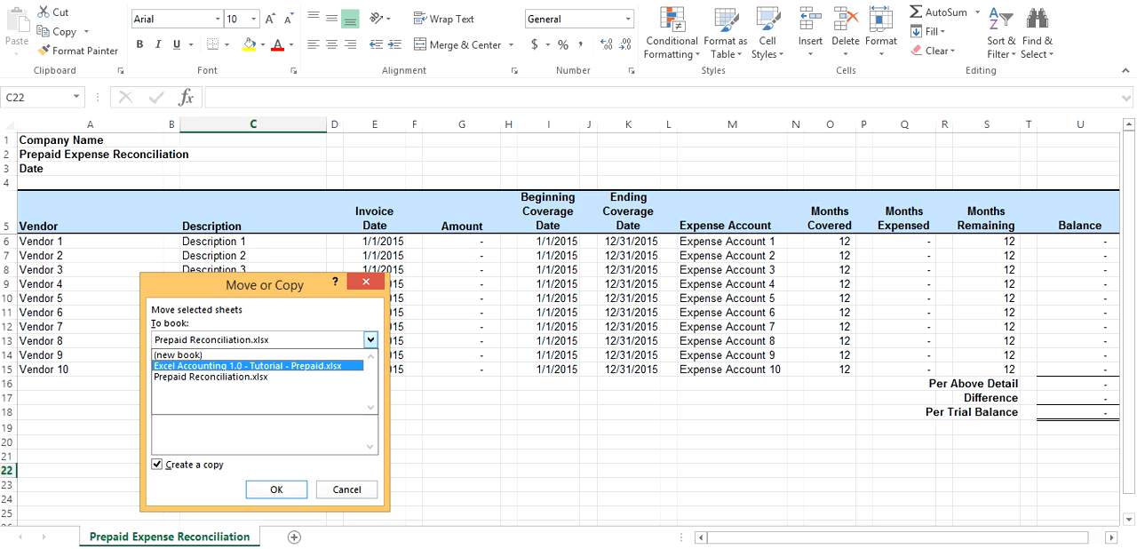
pyautogui.click(248, 366)
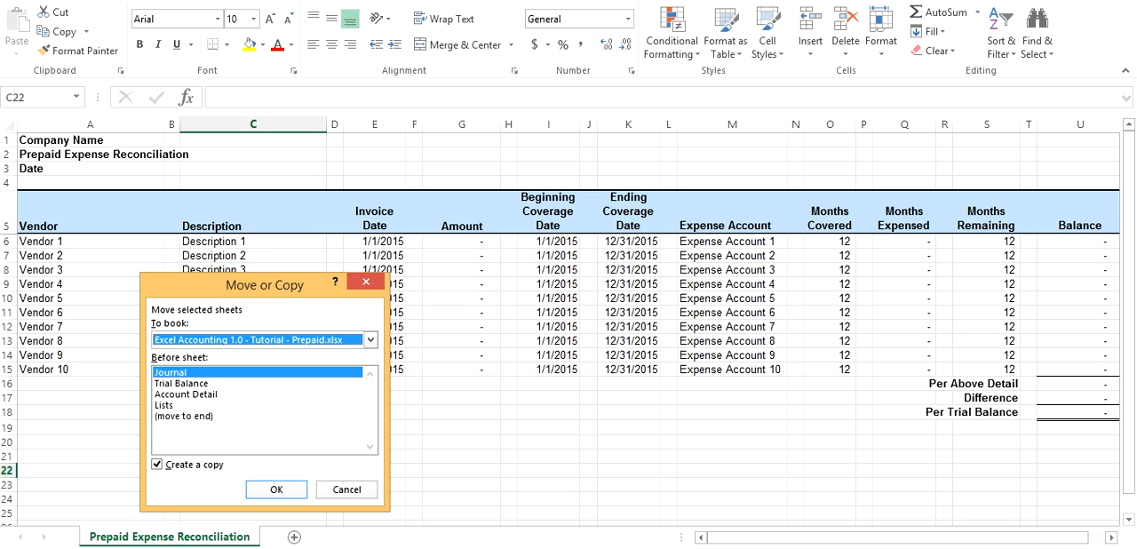
pyautogui.click(184, 416)
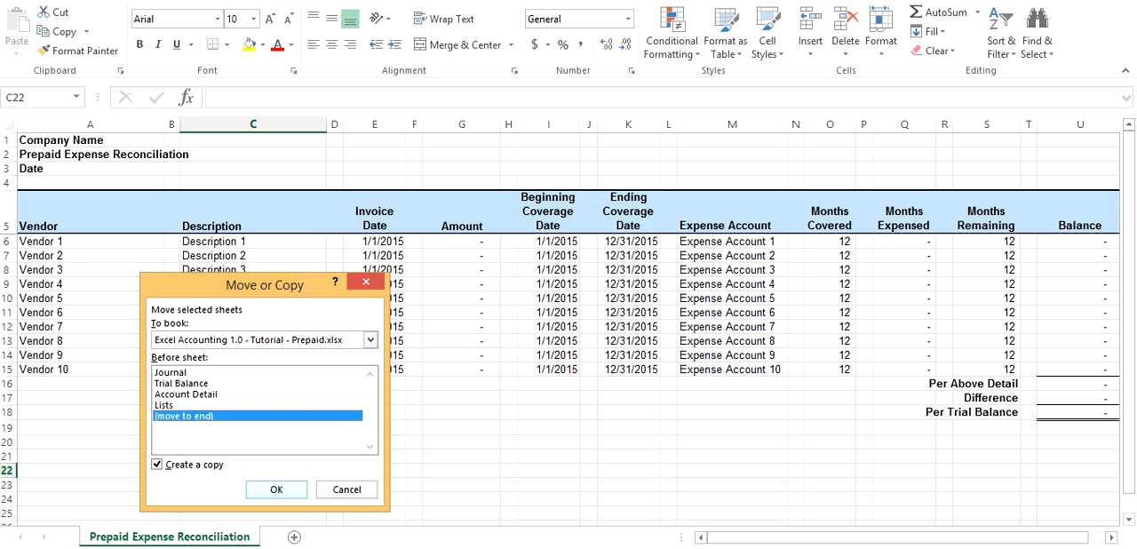
pyautogui.click(276, 488)
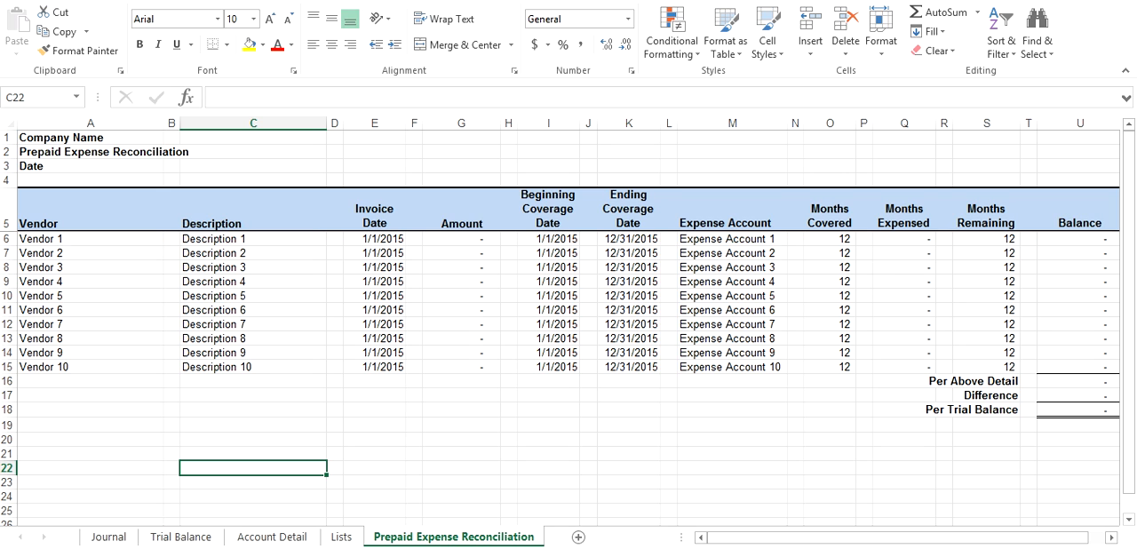
pyautogui.click(508, 468)
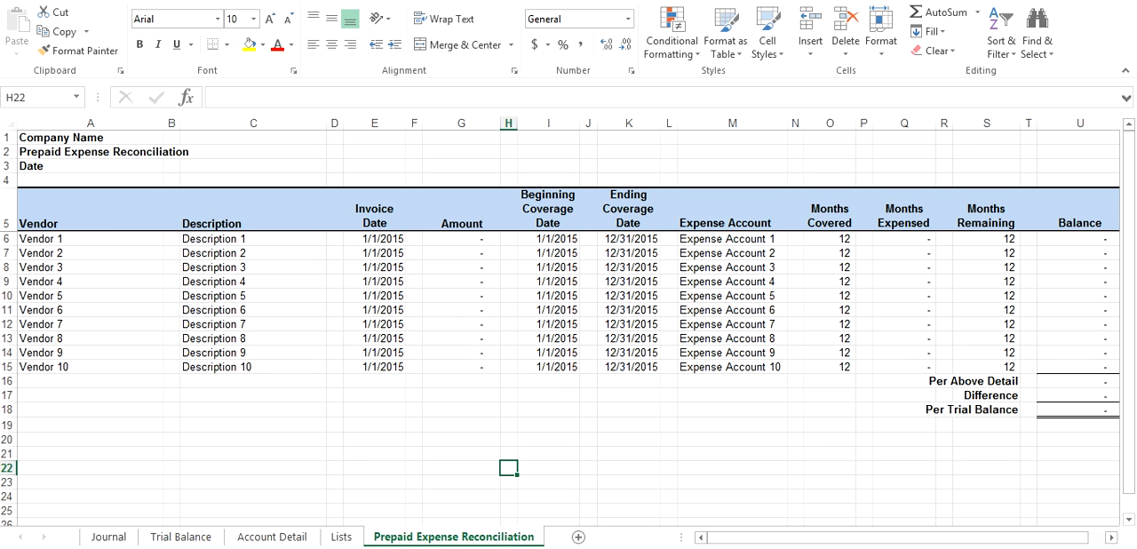
# Review the 5/31/2015 liability and auto insurance entries in the Journal, including their Prepaid Expenses account lines
pyautogui.click(108, 536)
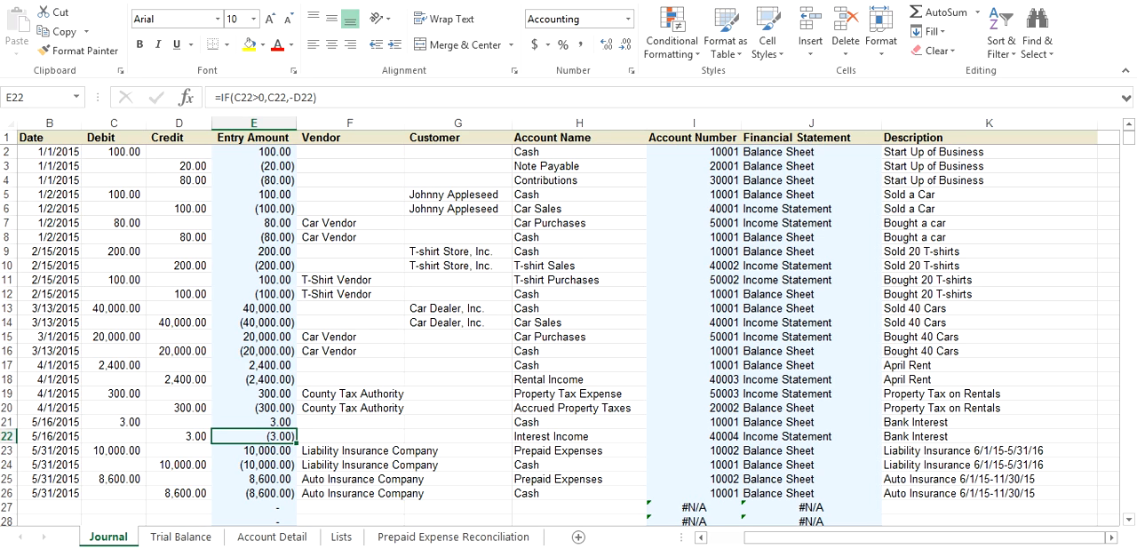
pyautogui.moveTo(49, 450); pyautogui.dragTo(980, 492)
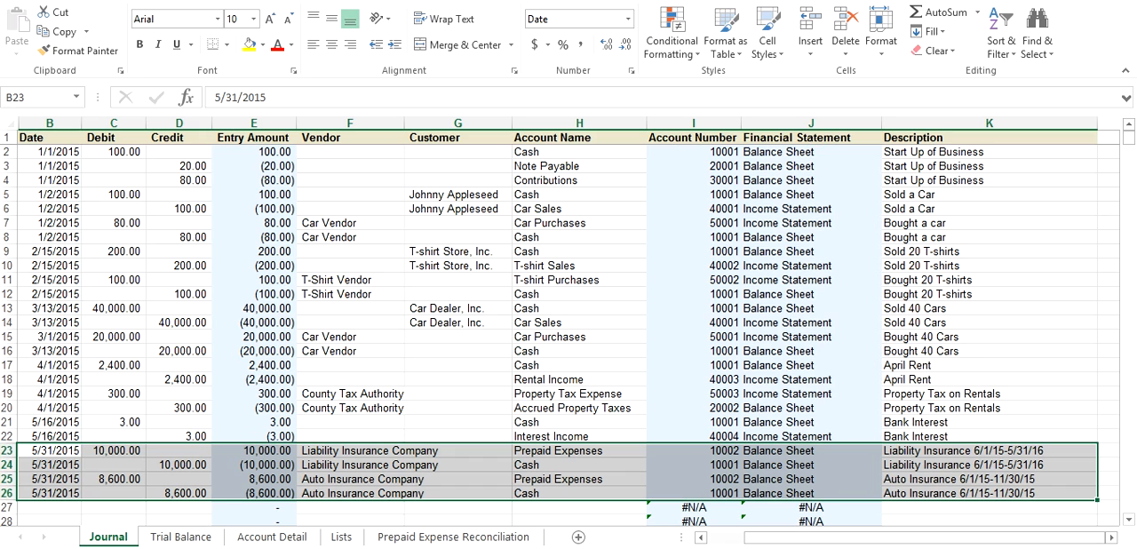
pyautogui.click(579, 450)
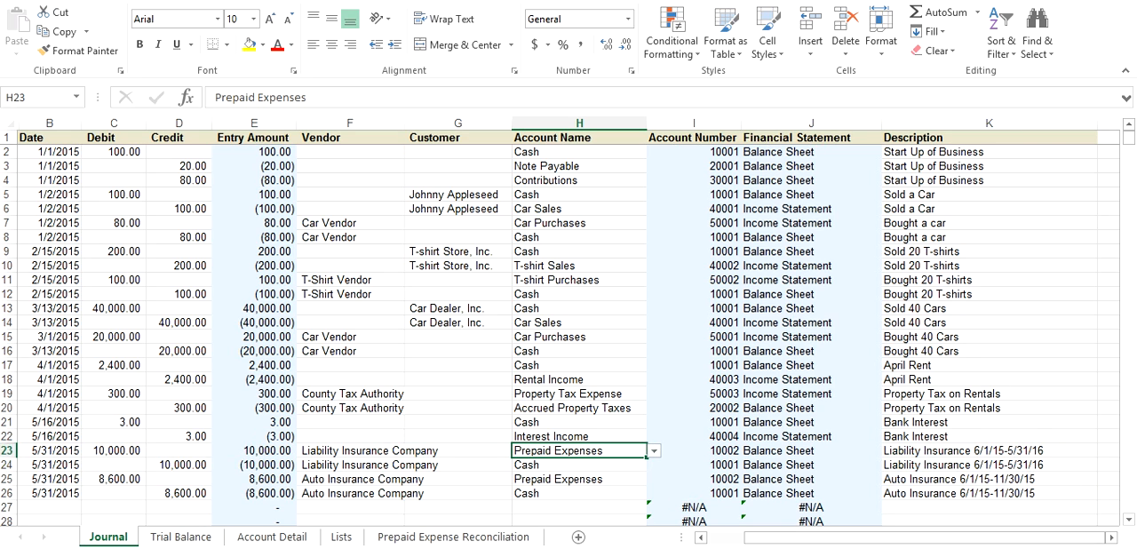
pyautogui.press('Down')
pyautogui.press('Down')
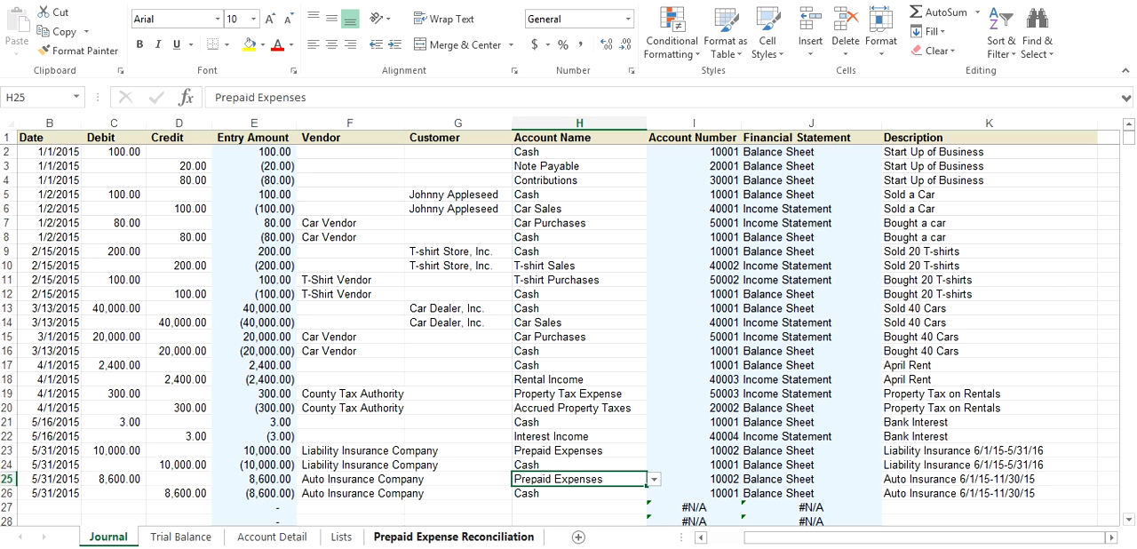
# Replace Vendor 1 in cell A6 of the Prepaid Expense Reconciliation sheet with Liability Insurance Company, consulting the Journal for the name
pyautogui.click(453, 537)
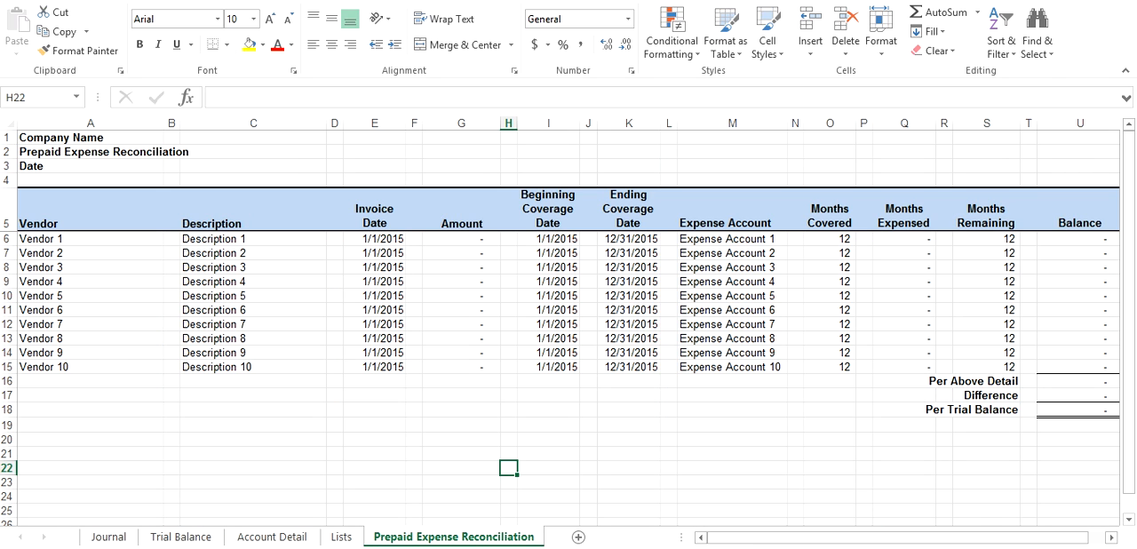
pyautogui.click(91, 239)
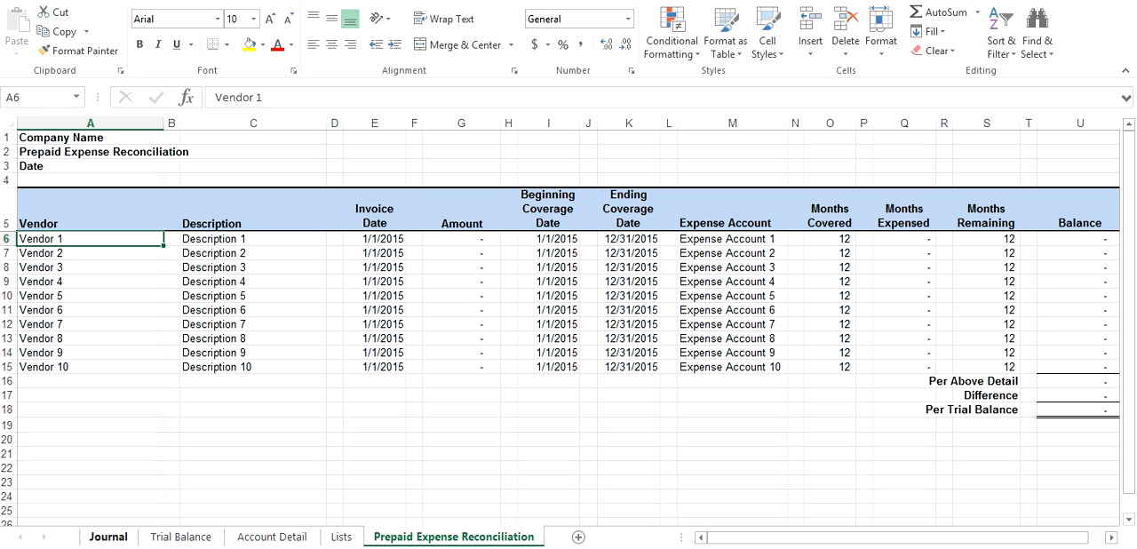
pyautogui.click(109, 536)
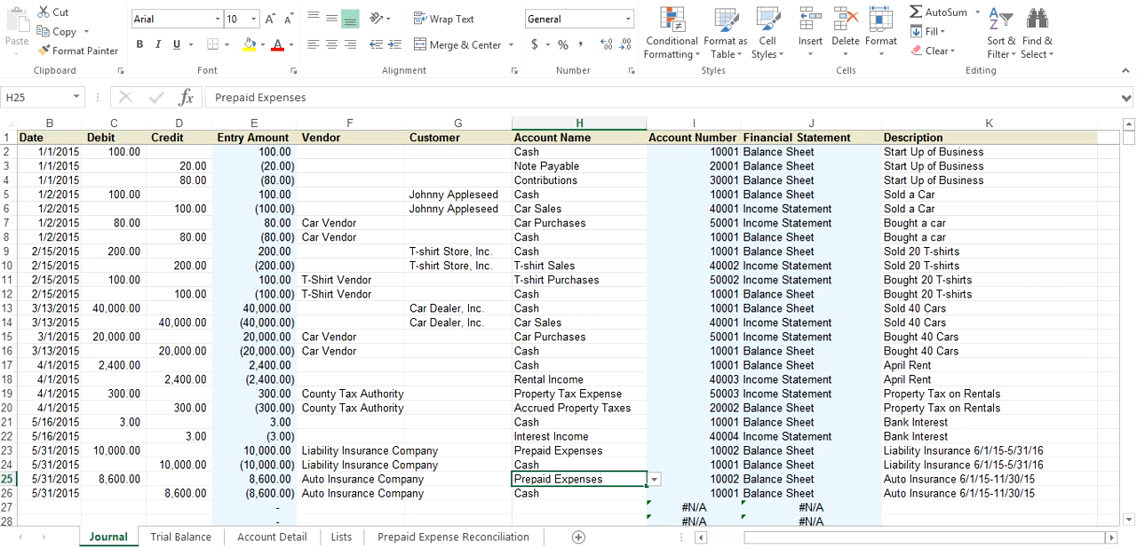
pyautogui.click(453, 536)
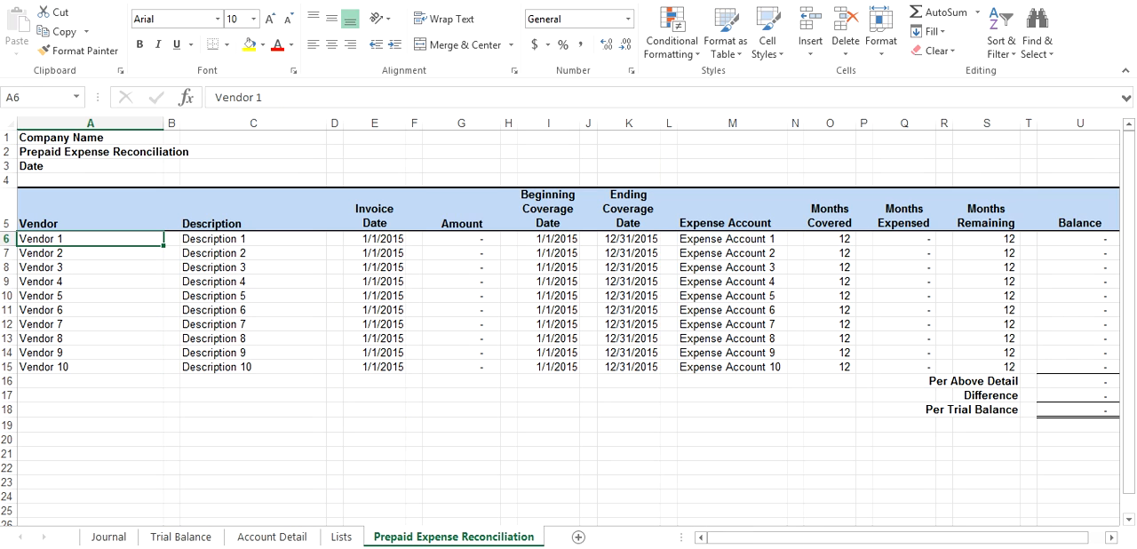
pyautogui.write('Lia')
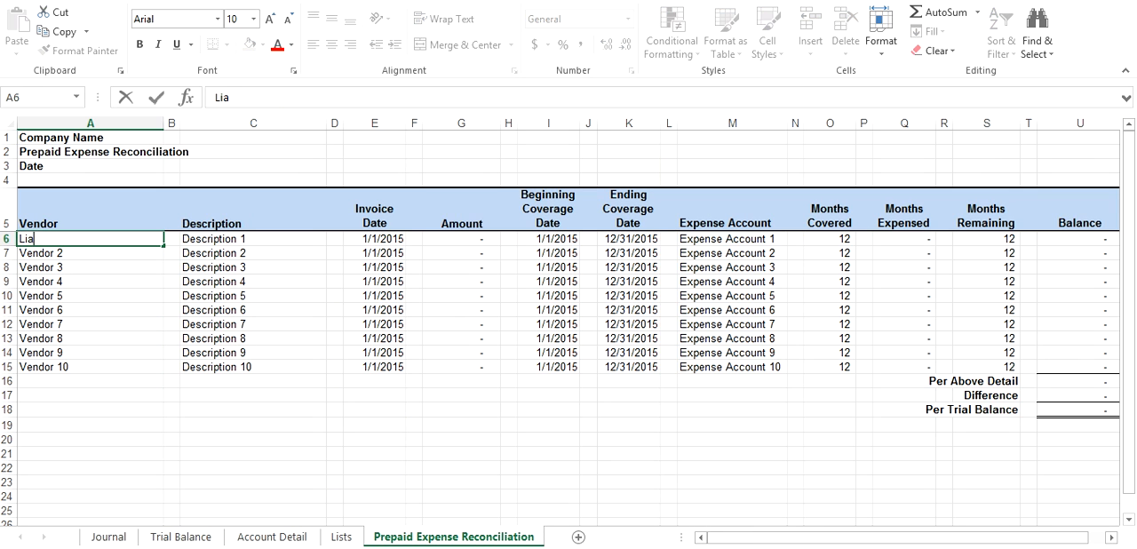
pyautogui.write('bility Insurance')
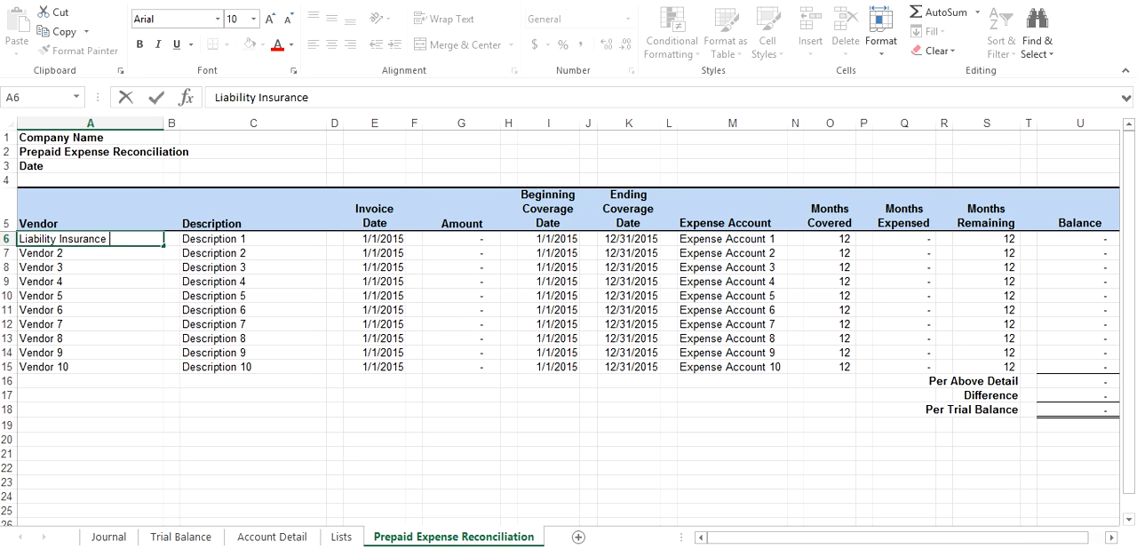
pyautogui.write(' Company')
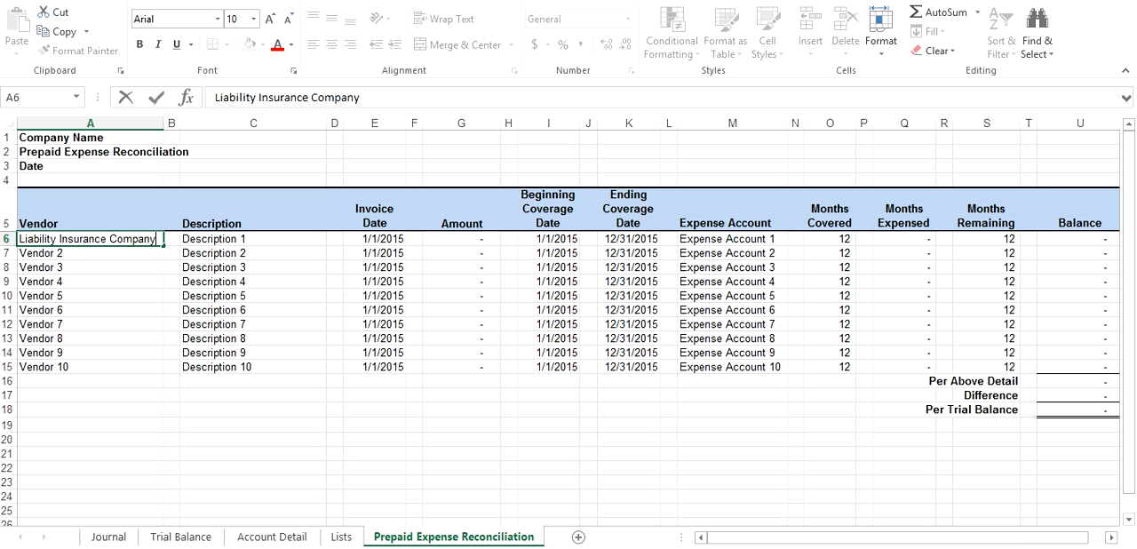
pyautogui.press('Return')
# Replace Vendor 2 in cell A7 with Auto Insurance Company
pyautogui.write('Aut')
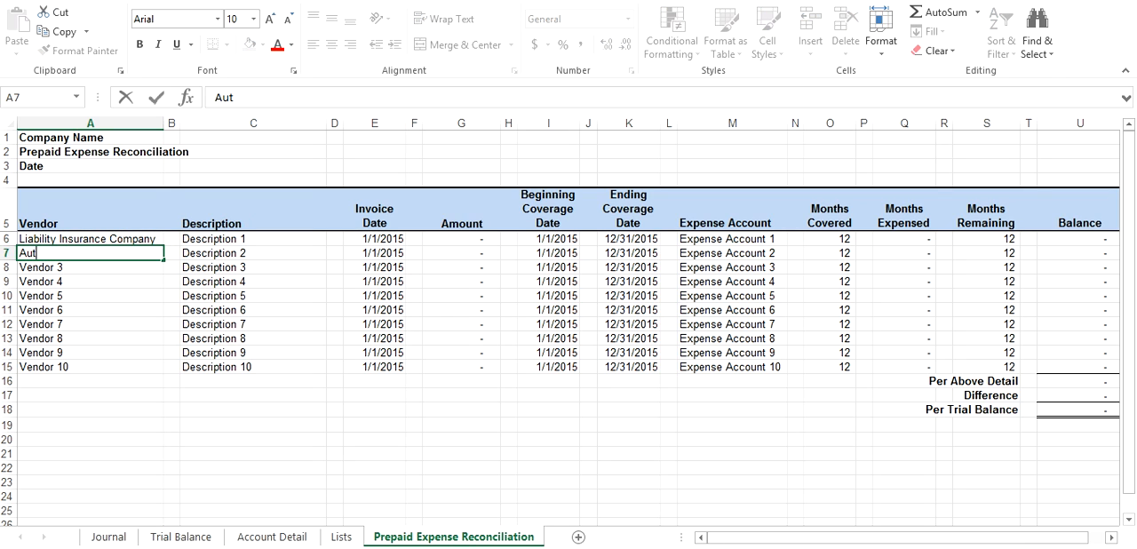
pyautogui.write('o Insurance Com')
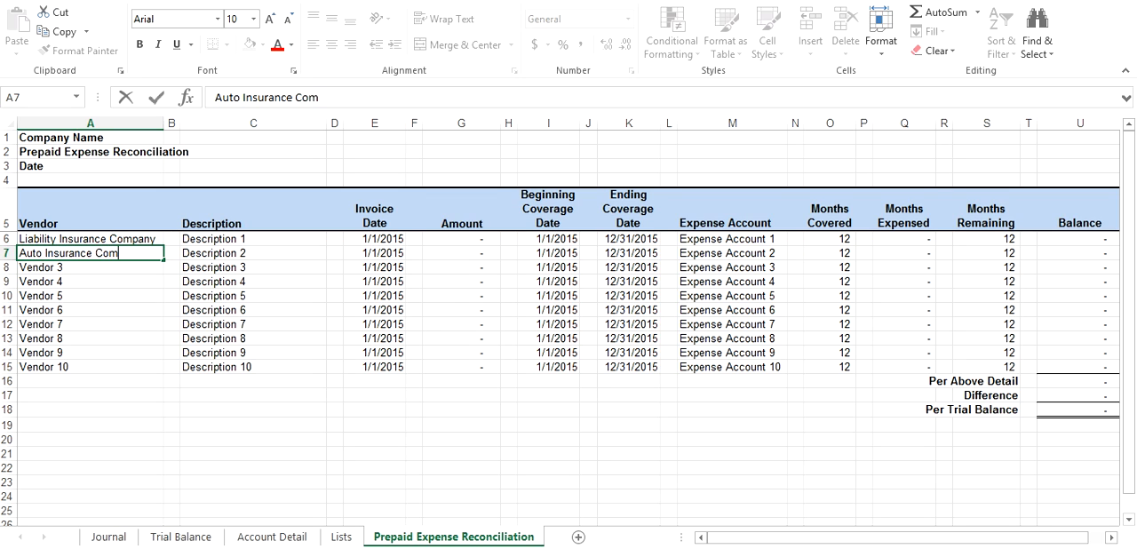
pyautogui.write('pany')
pyautogui.press('Return')
# Enter Liability Insurance as the description for the Liability Insurance Company row in cell C6
pyautogui.press('Up')
pyautogui.press('Right')
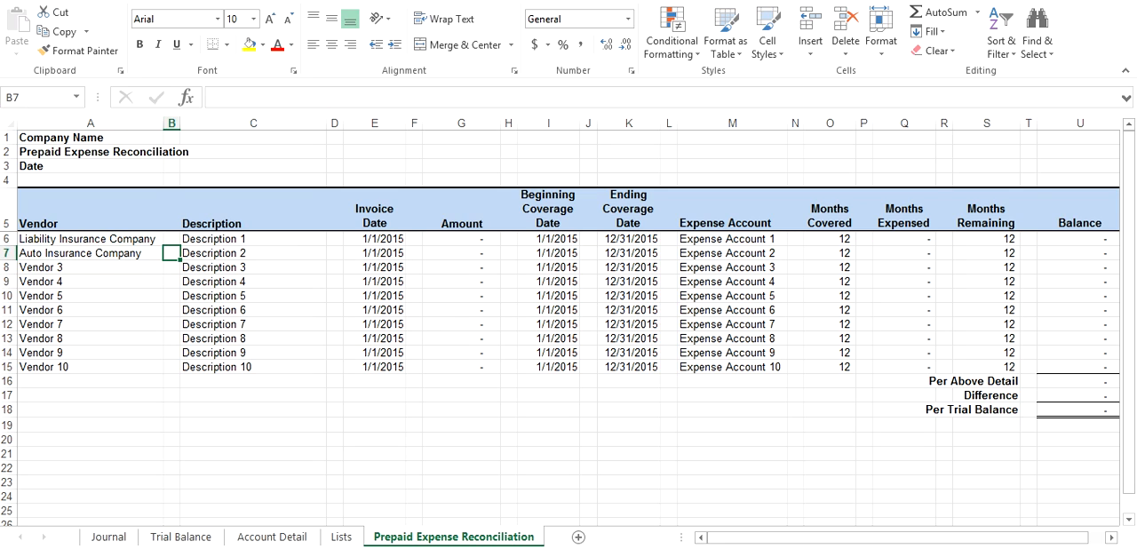
pyautogui.press('Right')
pyautogui.press('Up')
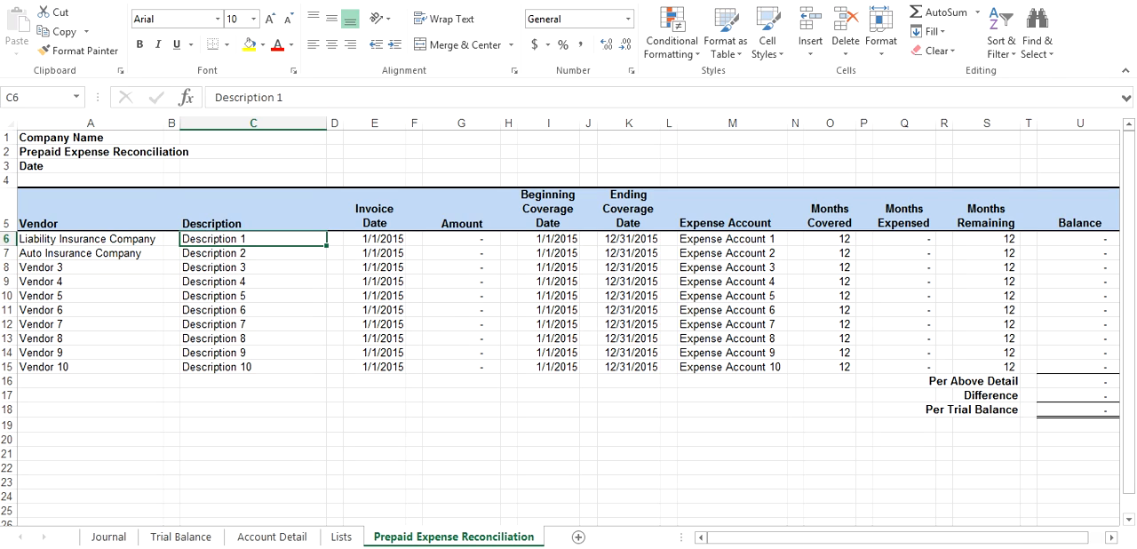
pyautogui.write('Liabili')
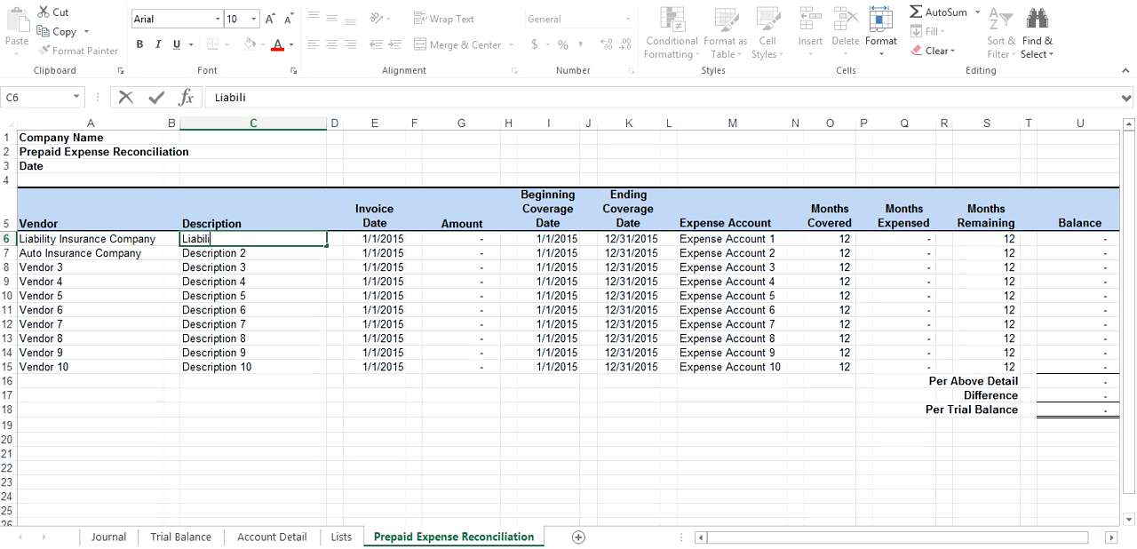
pyautogui.write('ty Insurance')
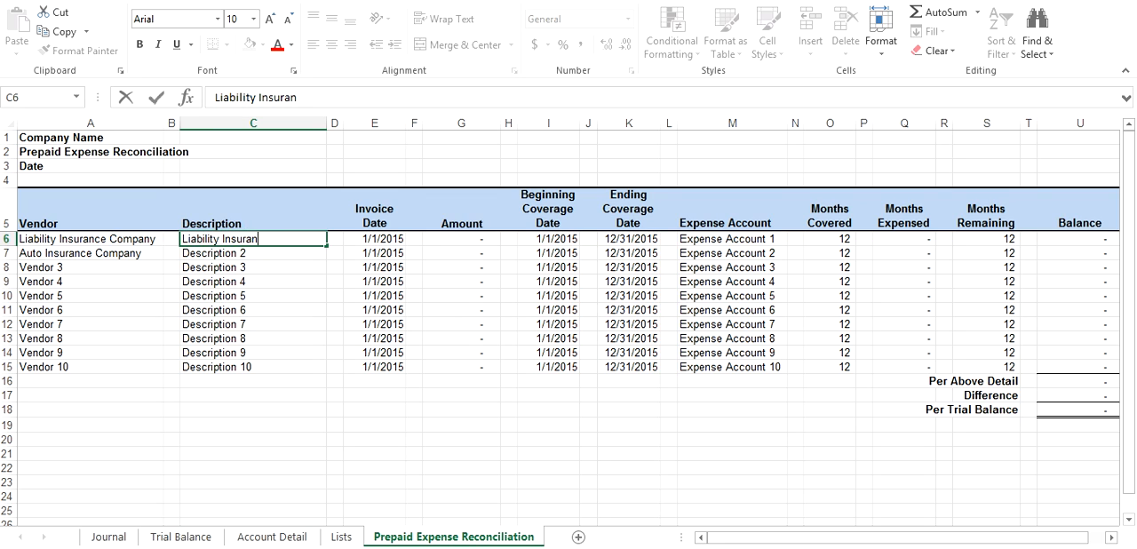
pyautogui.press('Return')
# Enter Auto Insurance as the description for the Auto Insurance Company row in cell C7
pyautogui.write('L')
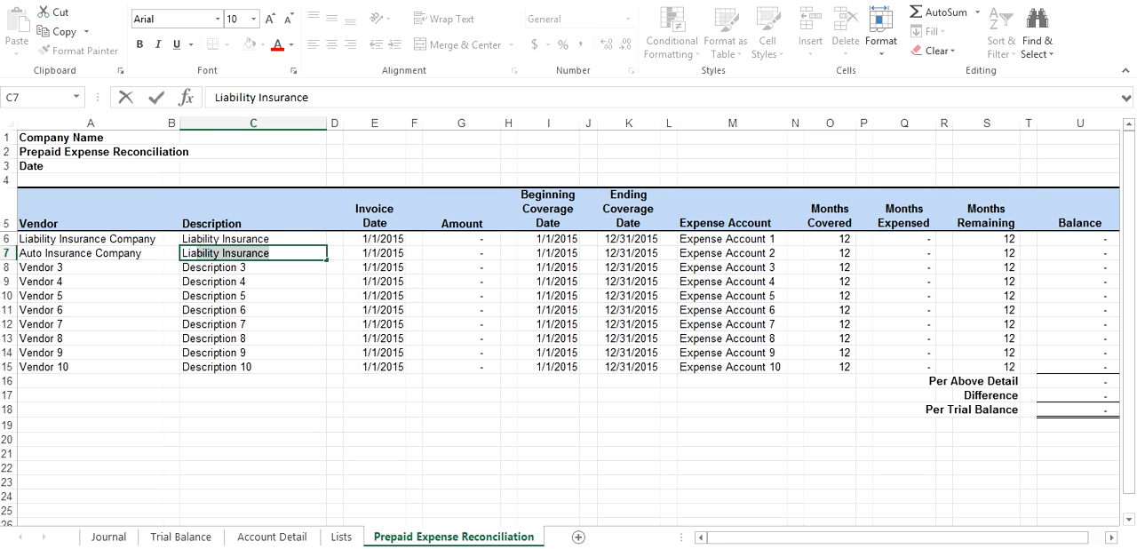
pyautogui.press('BackSpace')
pyautogui.press('BackSpace')
pyautogui.write('Aut')
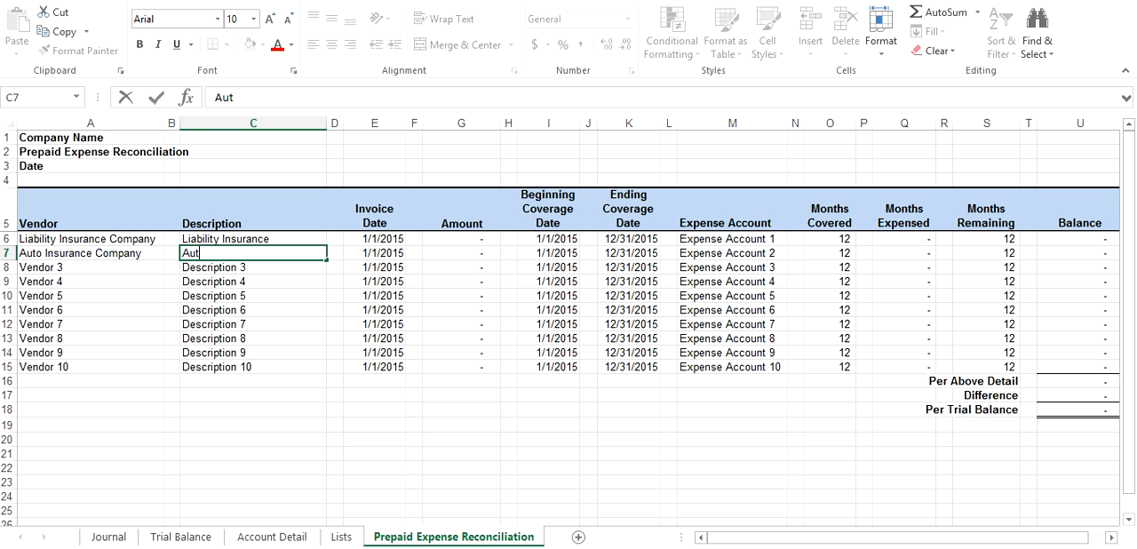
pyautogui.write('o Insurance')
pyautogui.hotkey('ctrl', 'Return')
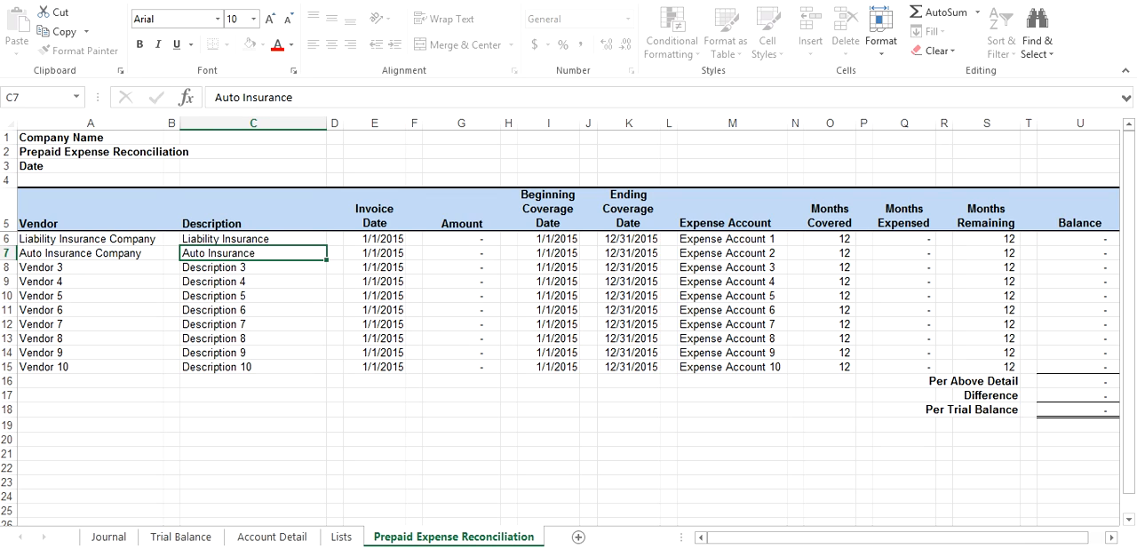
# Set the invoice dates of the liability and auto insurance rows, cells E6 and E7, to 5/31/15, checking them against the Journal
pyautogui.press('Up')
pyautogui.press('Right')
pyautogui.press('Right')
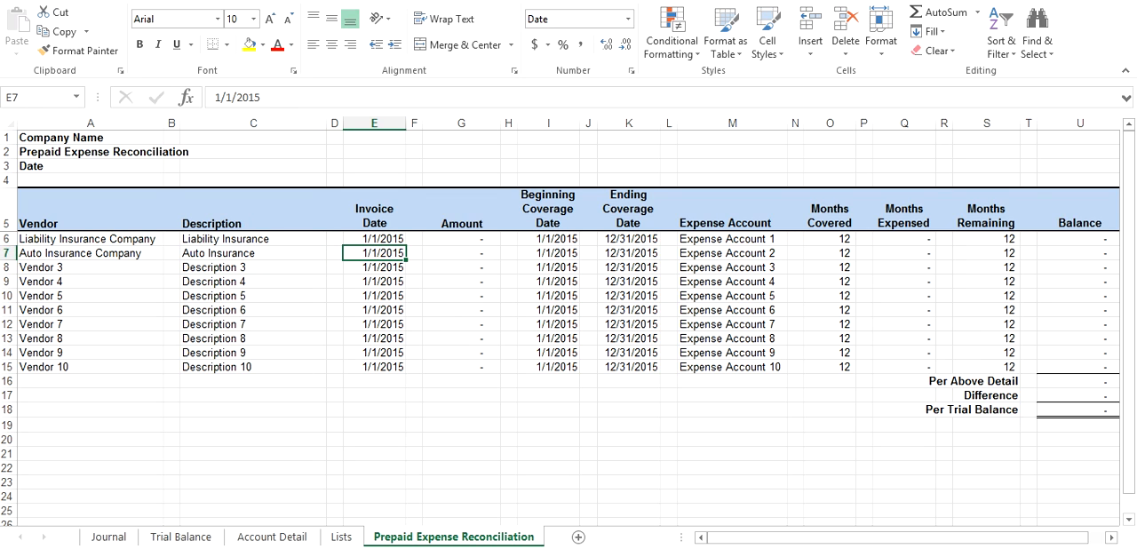
pyautogui.press('Up')
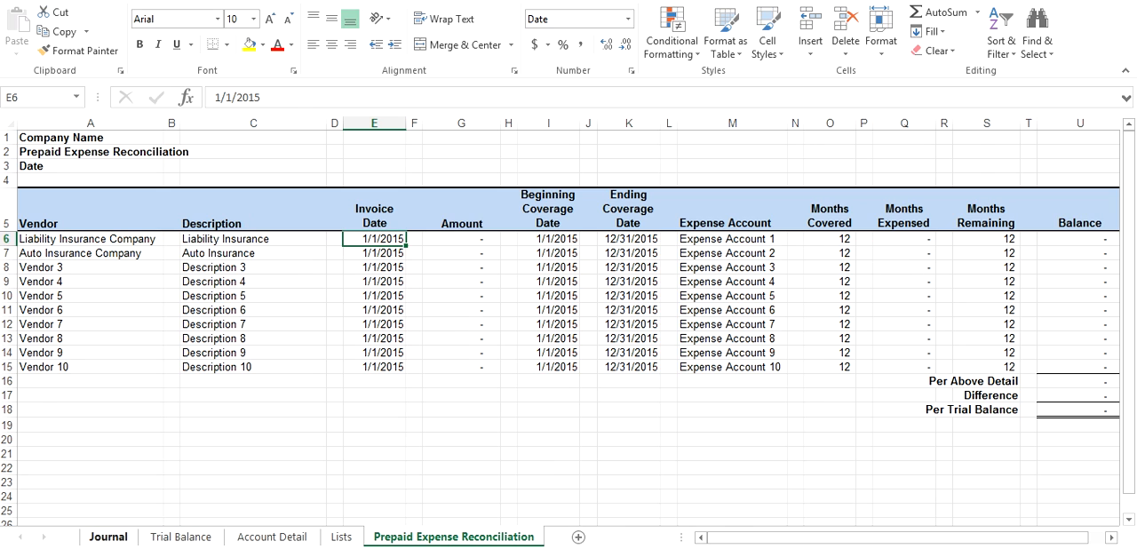
pyautogui.click(108, 536)
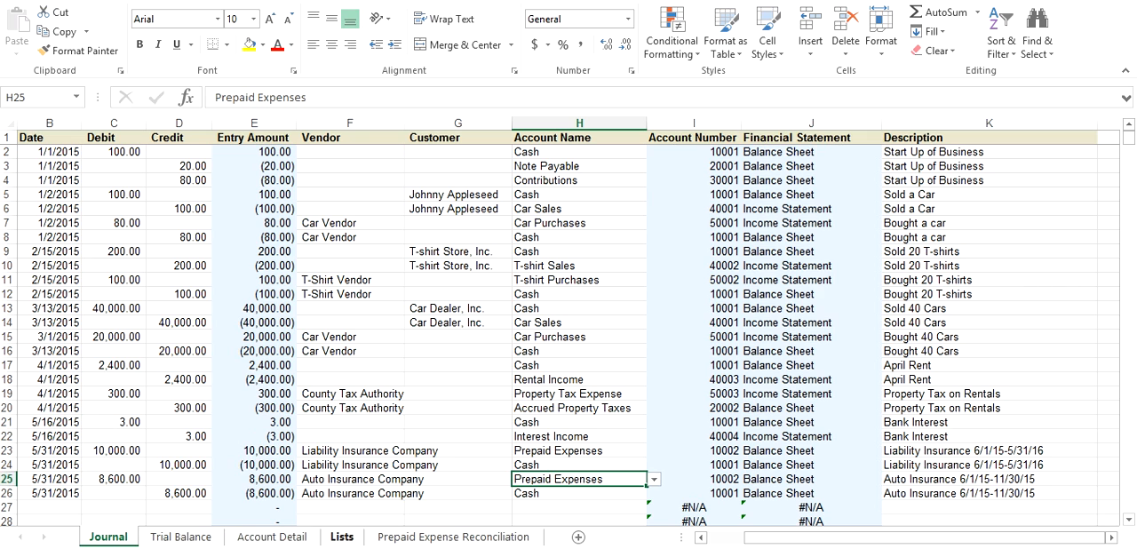
pyautogui.click(453, 536)
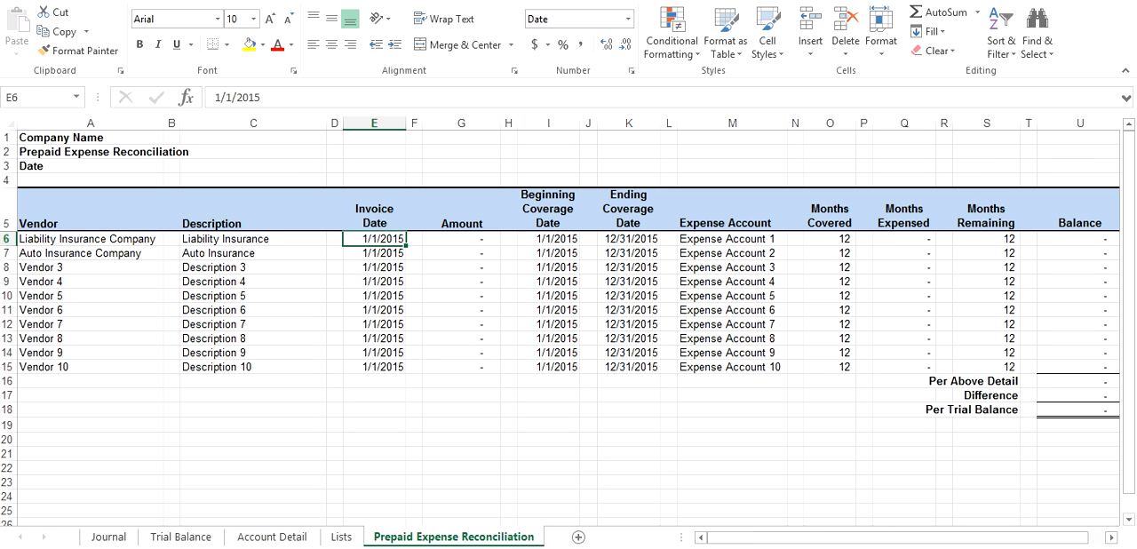
pyautogui.write('5/31/15')
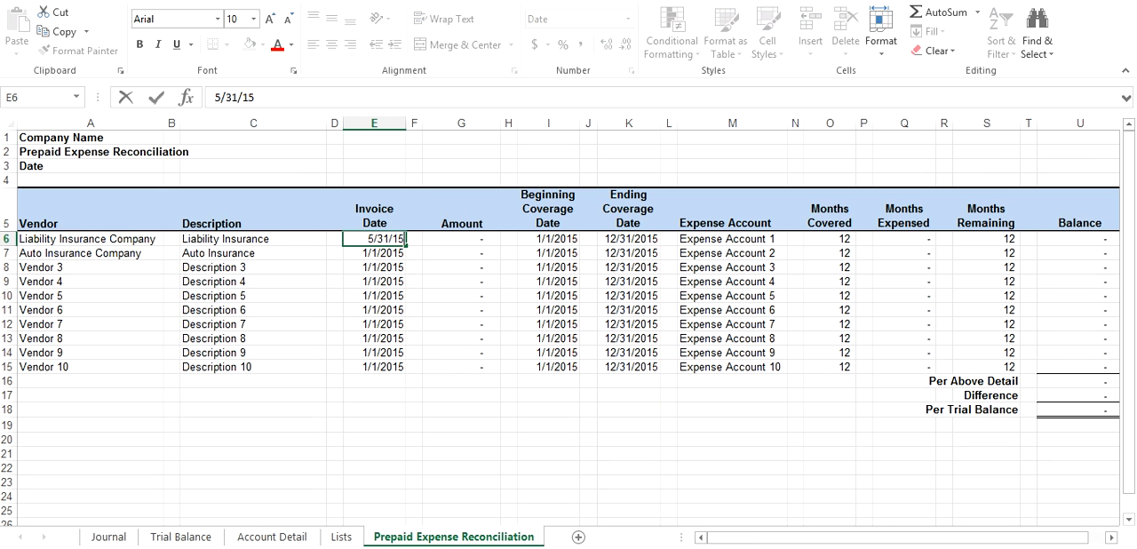
pyautogui.press('Return')
pyautogui.write('5/31/')
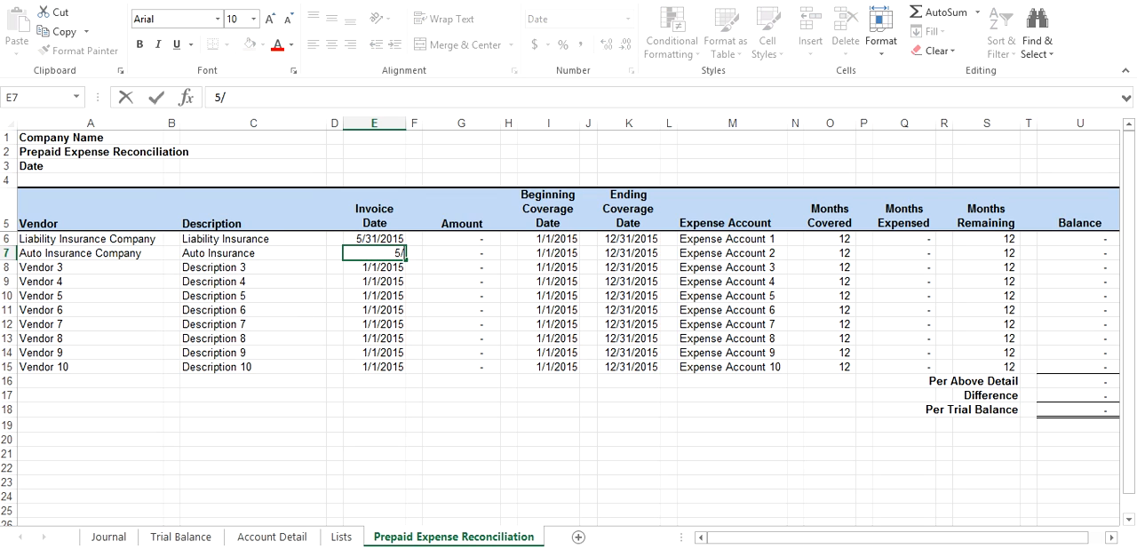
pyautogui.write('15')
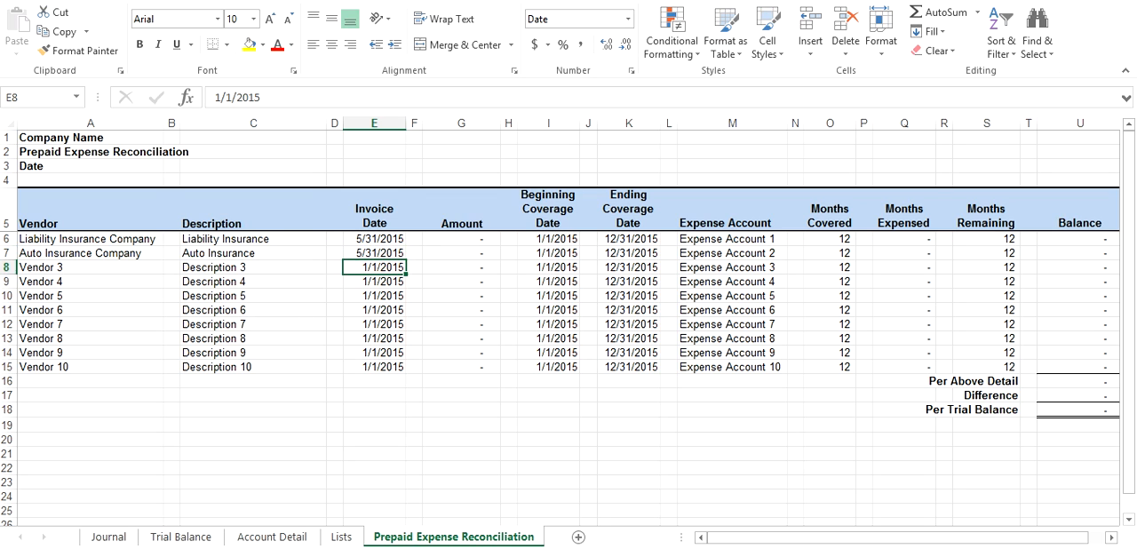
# Enter the invoice amounts 10000 for liability insurance in cell G6 and 8600 for auto insurance in cell G7
pyautogui.press('Up')
pyautogui.press('Up')
pyautogui.press('Right')
pyautogui.press('Right')
pyautogui.write('10000')
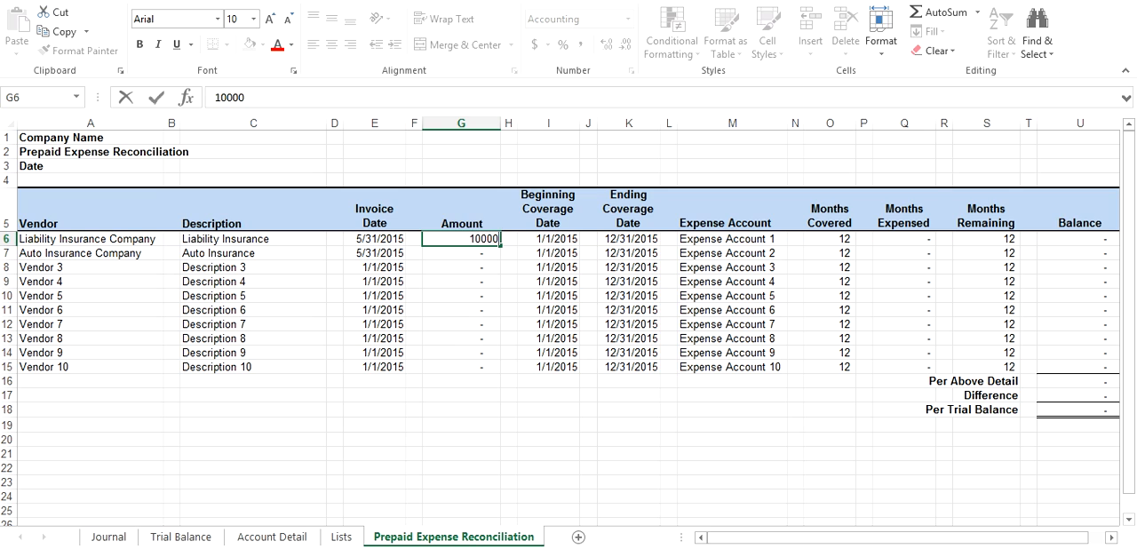
pyautogui.press('Return')
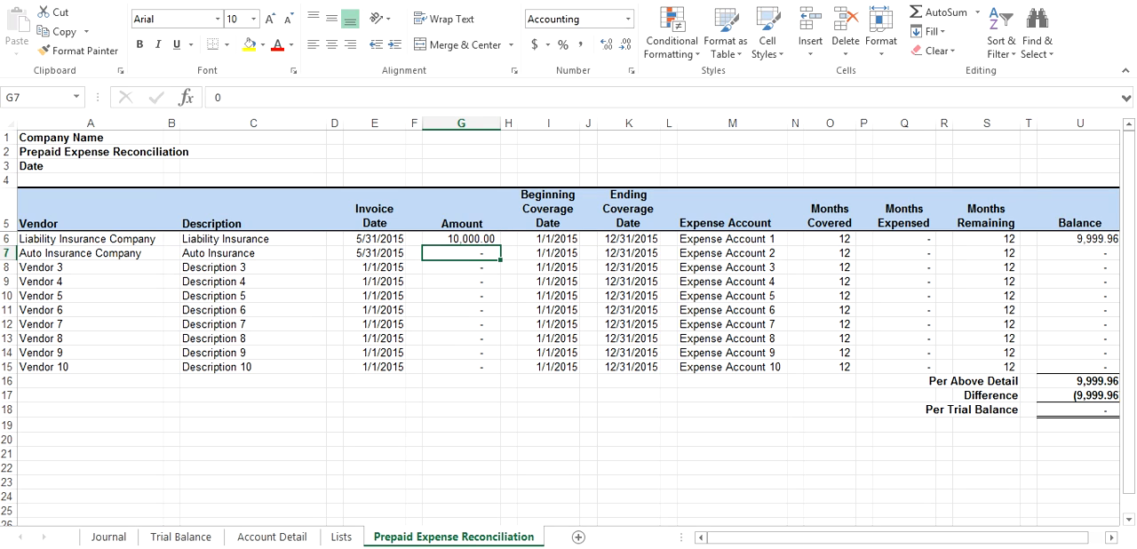
pyautogui.write('8600')
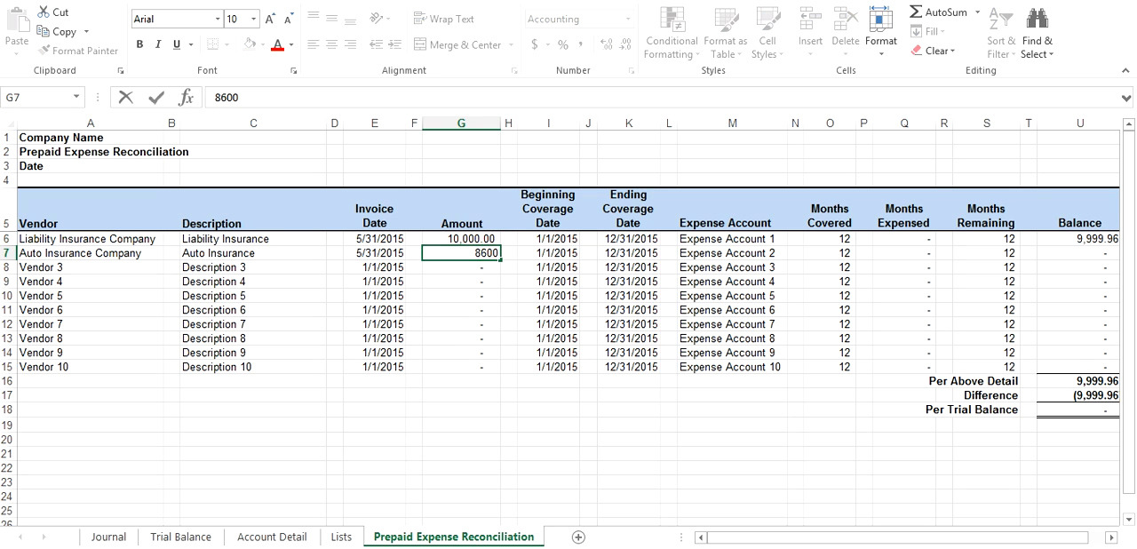
pyautogui.press('Return')
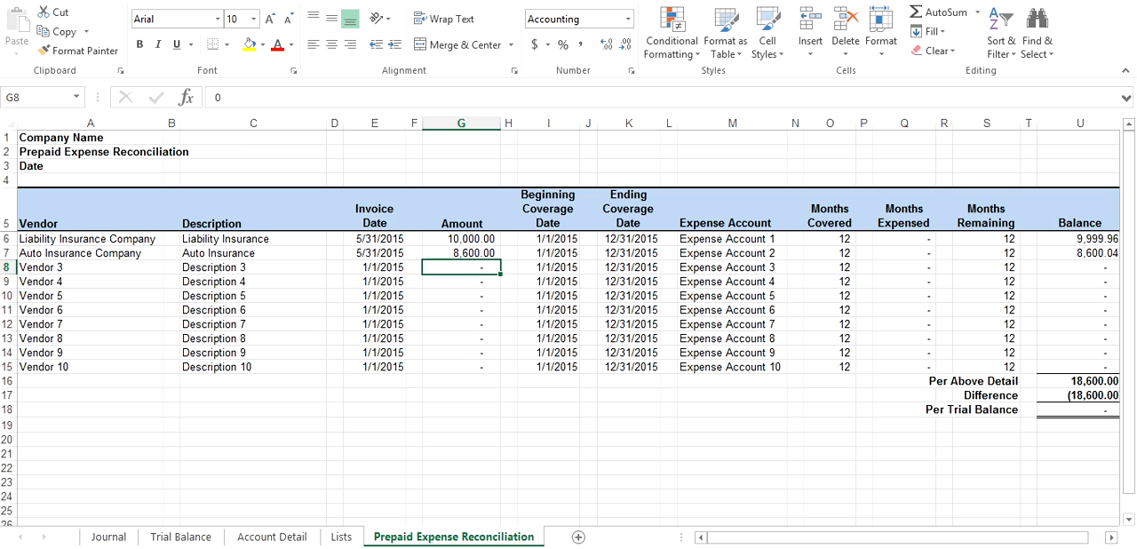
# Set the beginning coverage dates of the liability and auto insurance rows, cells I6 and I7, to 6/1/2015
pyautogui.click(548, 238)
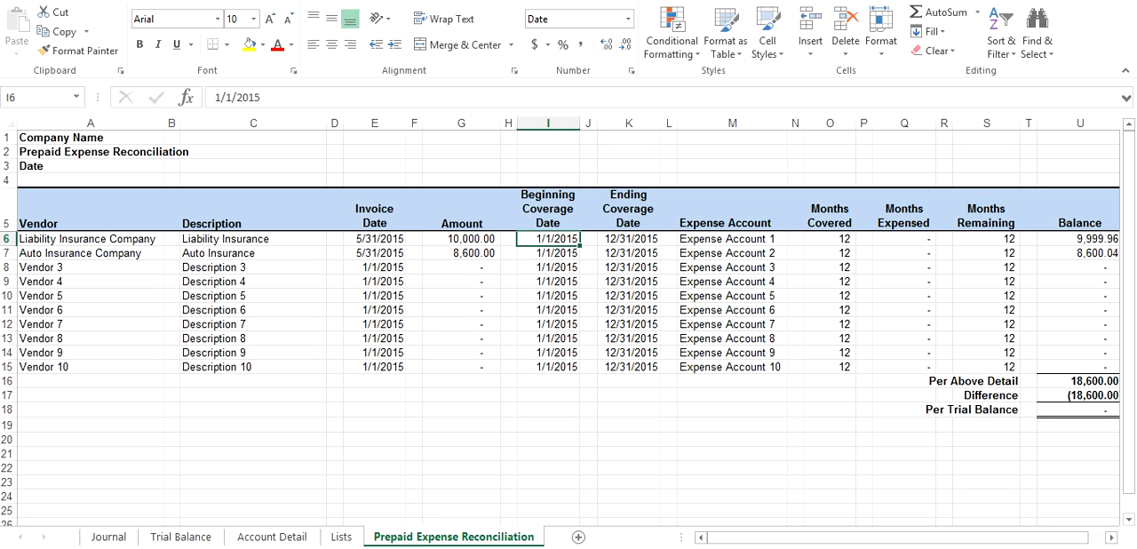
pyautogui.write('6/1/15')
pyautogui.press('Return')
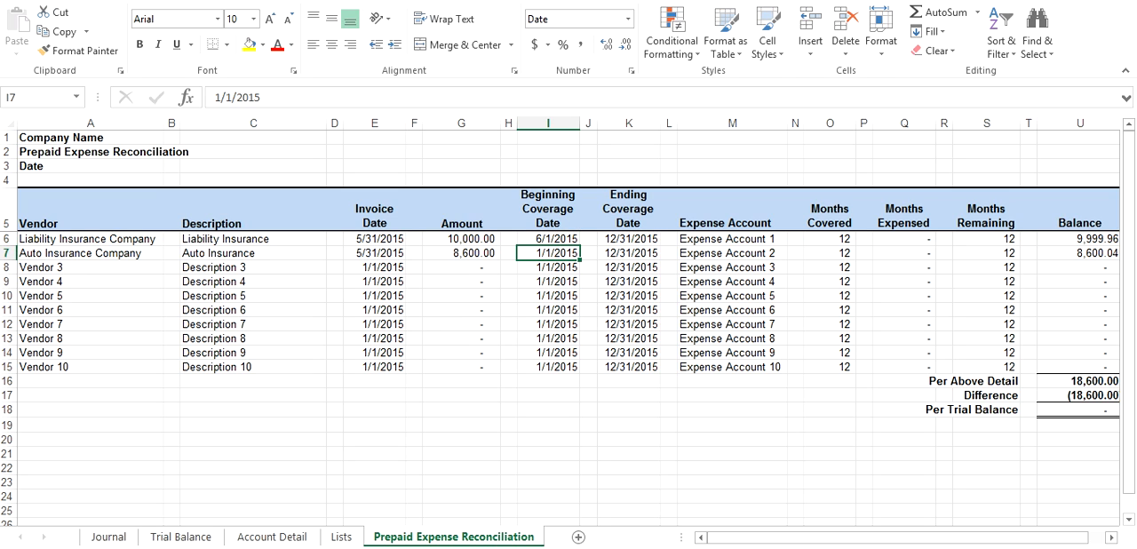
pyautogui.write('6/1/201')
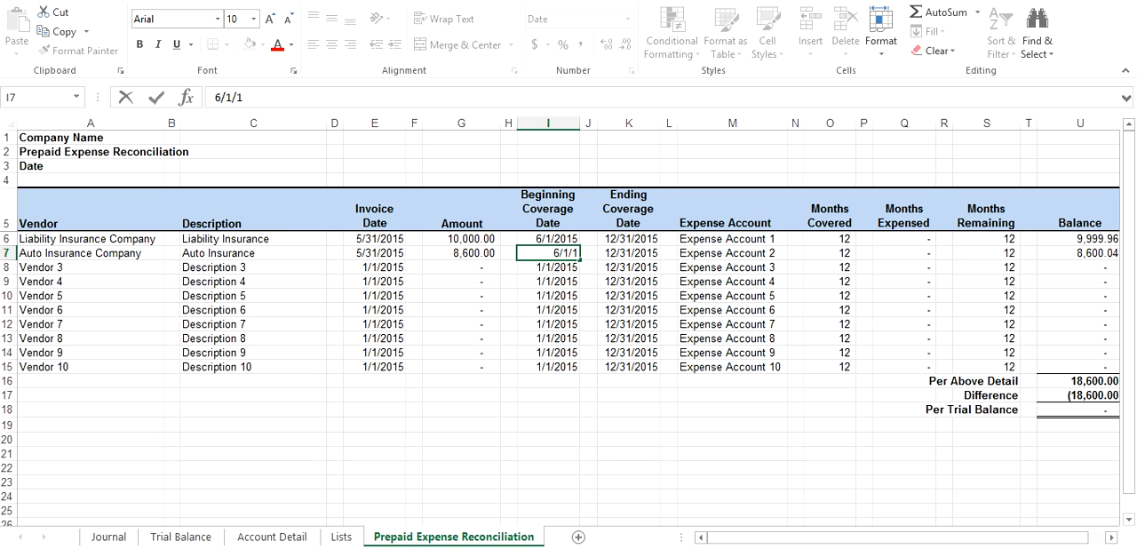
pyautogui.write('5')
pyautogui.press('Return')
pyautogui.write('100')
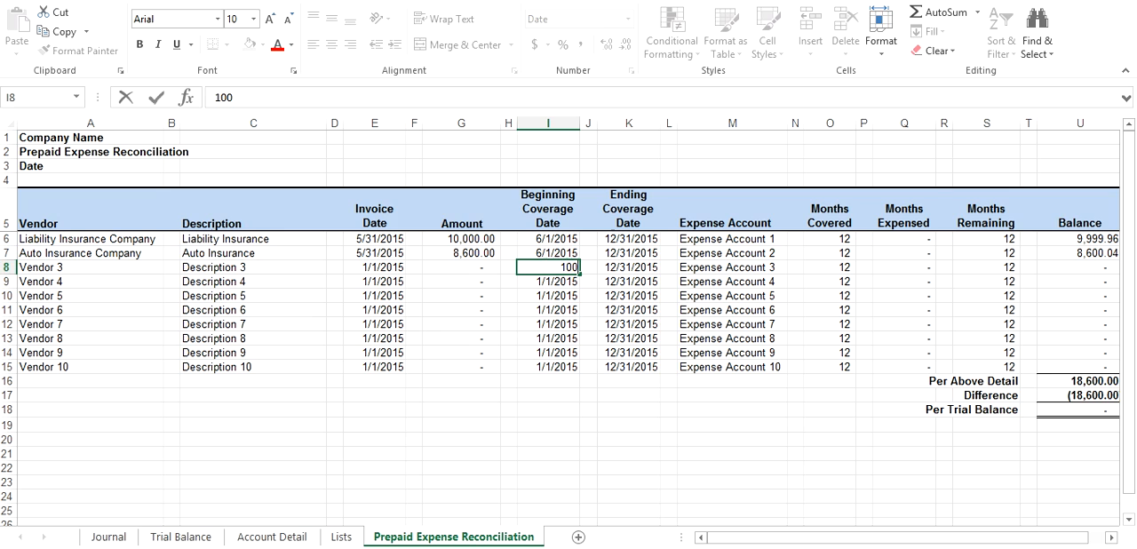
pyautogui.press('Escape')
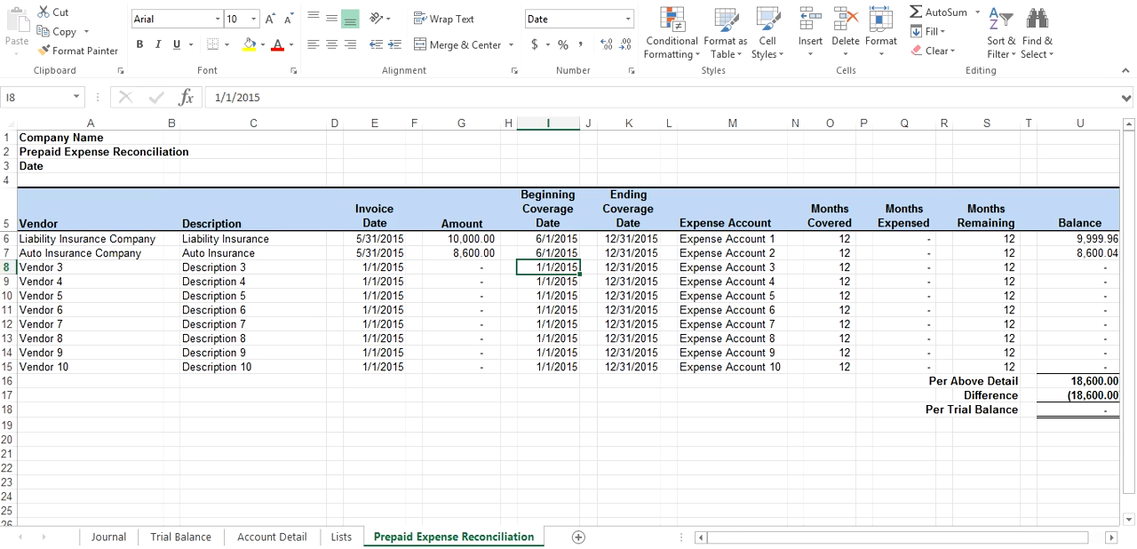
# Set the ending coverage dates to 5/31/2016 for liability insurance in cell K6 and 11/30/2015 for auto insurance in cell K7
pyautogui.press('Right')
pyautogui.press('Right')
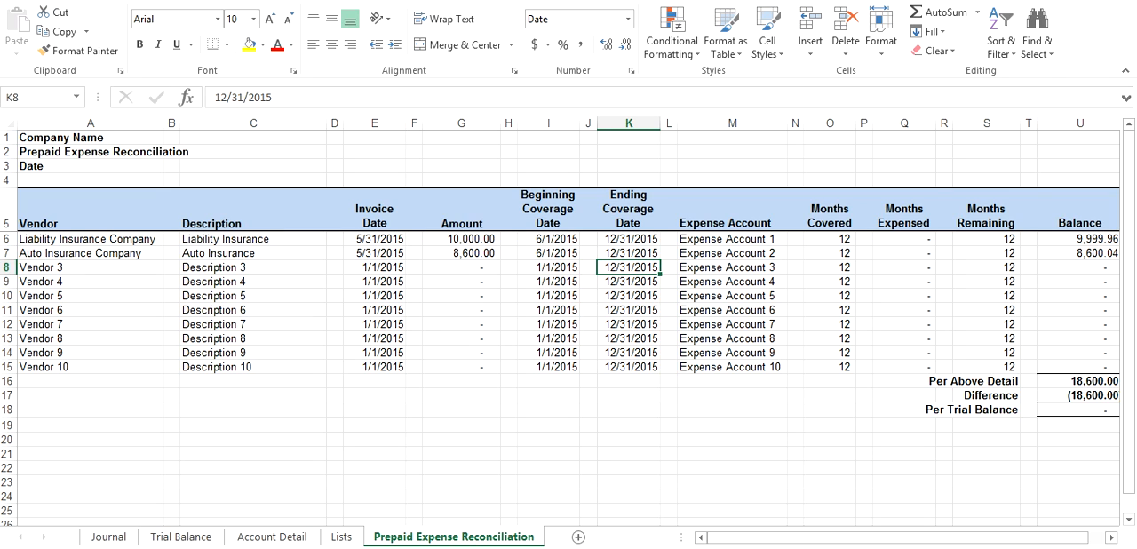
pyautogui.press('Up')
pyautogui.press('Up')
pyautogui.write('5/31/16')
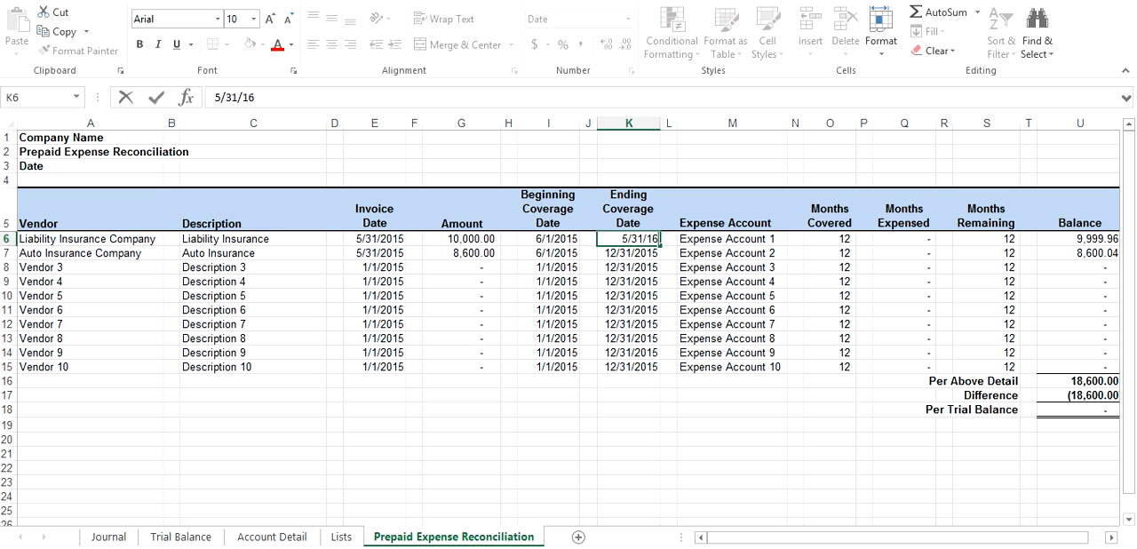
pyautogui.press('Return')
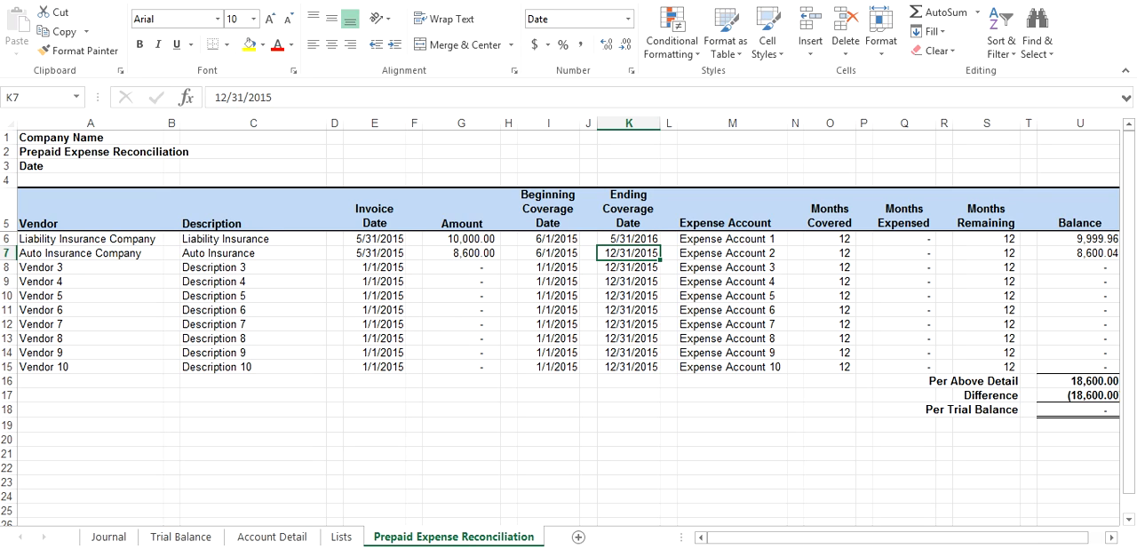
pyautogui.write('11/30')
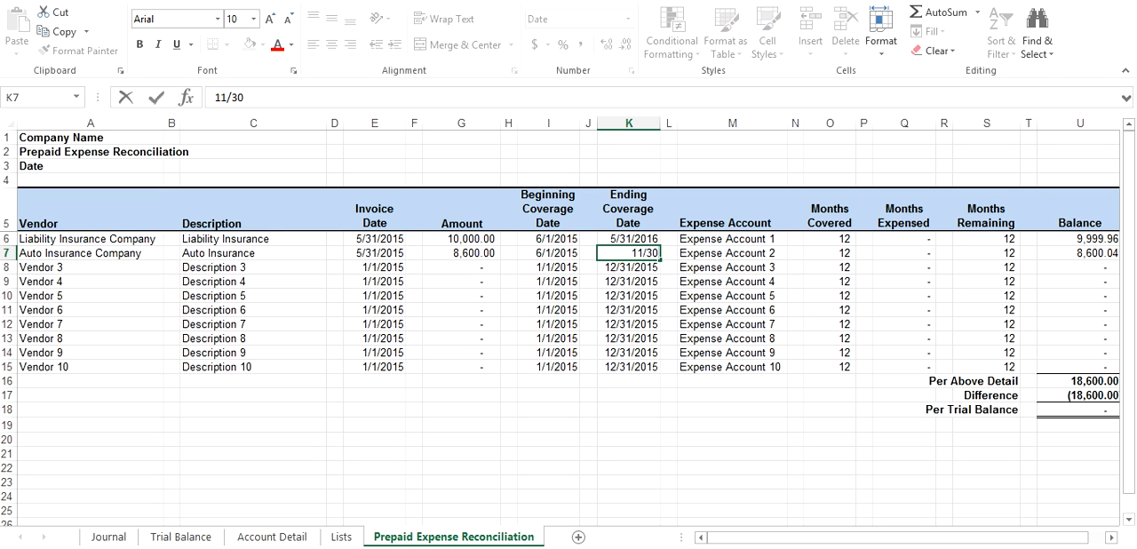
pyautogui.write('/')
pyautogui.write('16')
pyautogui.press('Return')
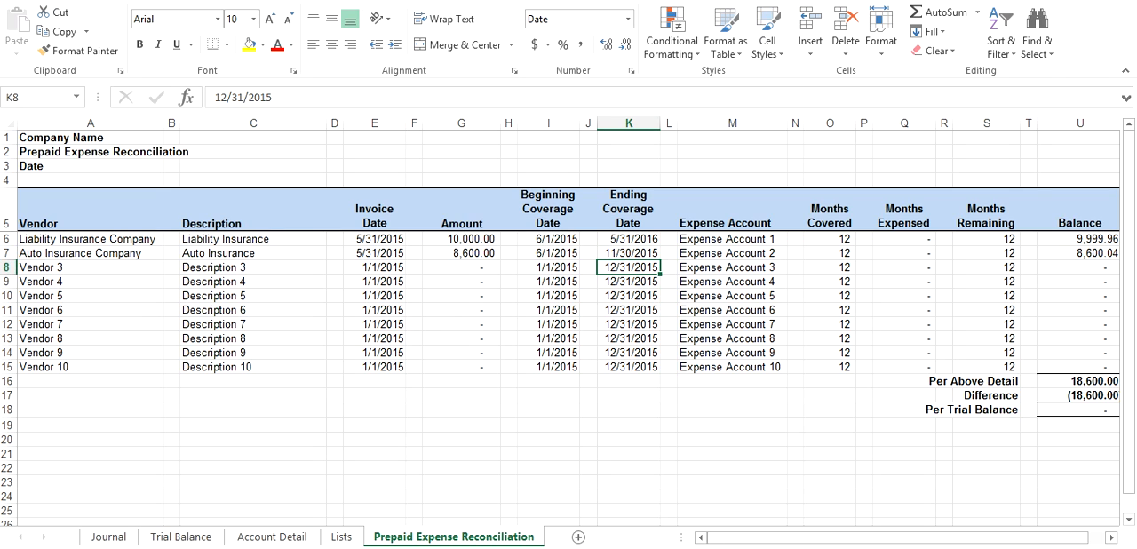
pyautogui.write('10')
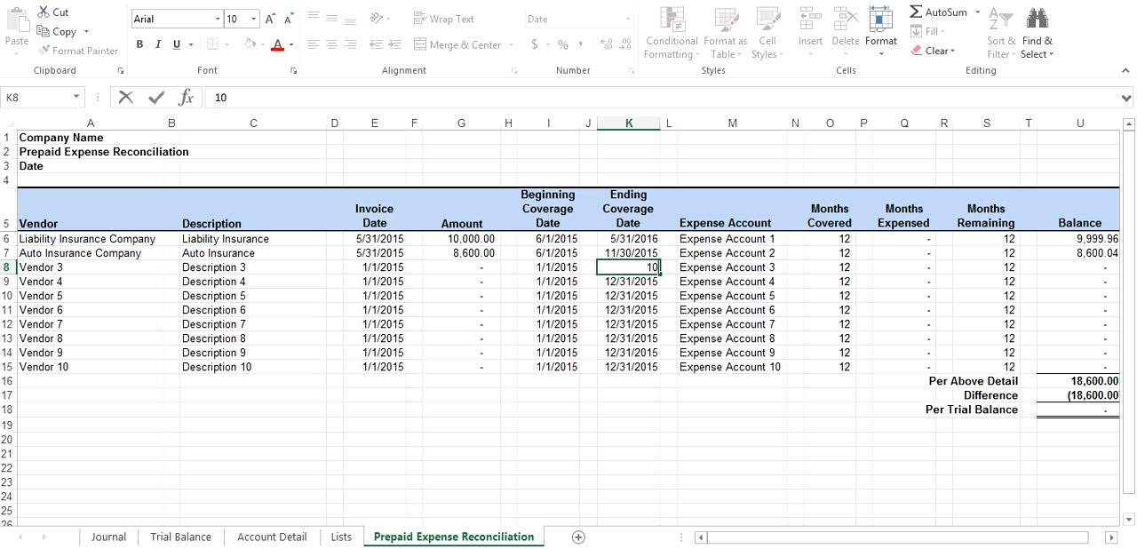
pyautogui.press('Escape')
# Enter Liability Insurance Expense as the expense account in cell M6, checking the account name in the Lists sheet
pyautogui.press('Right')
pyautogui.press('Right')
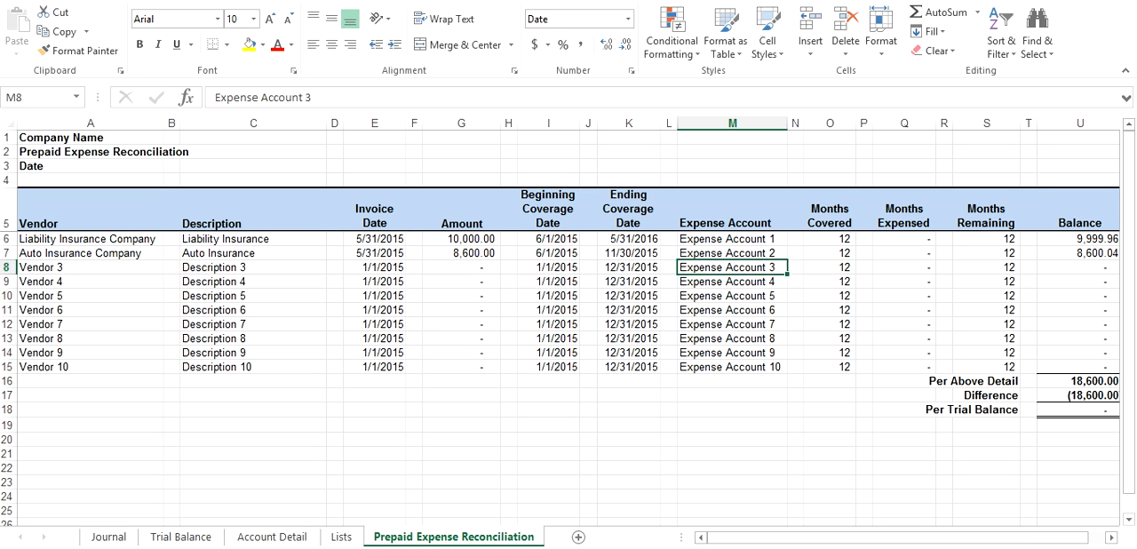
pyautogui.press('Up')
pyautogui.press('Up')
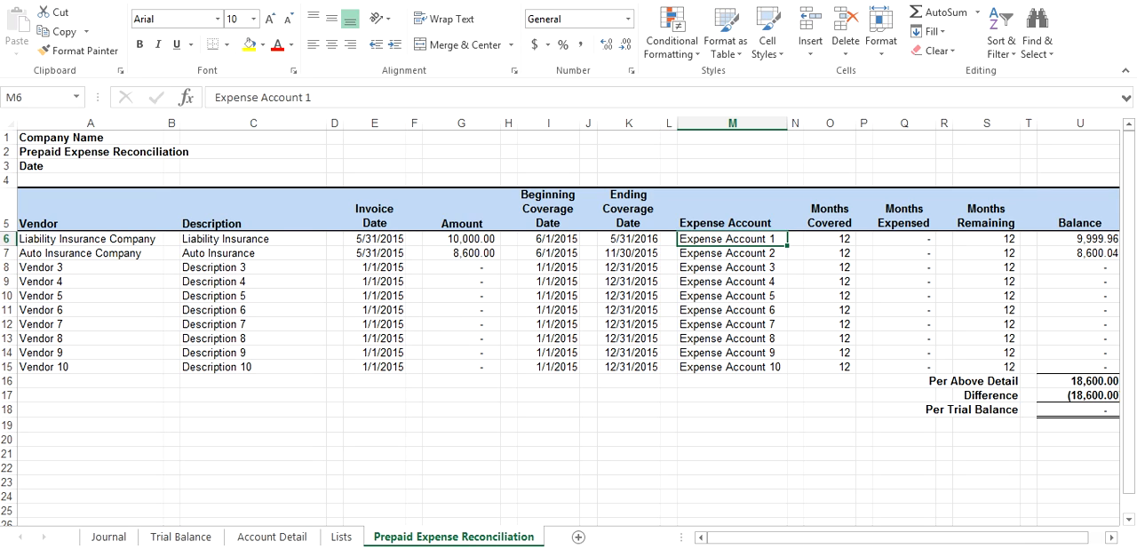
pyautogui.click(341, 537)
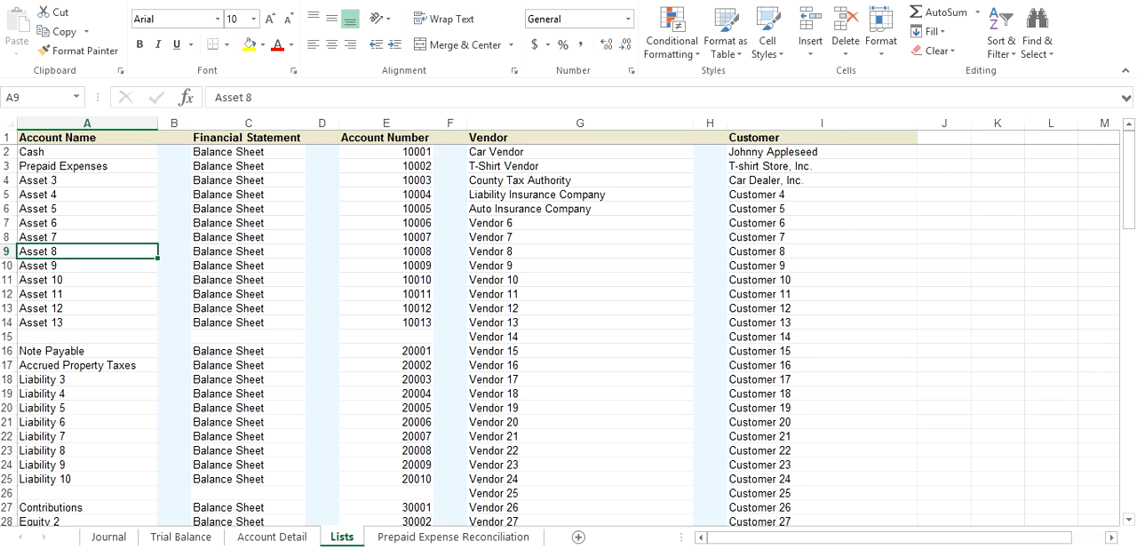
pyautogui.scroll(-9, 568, 338)
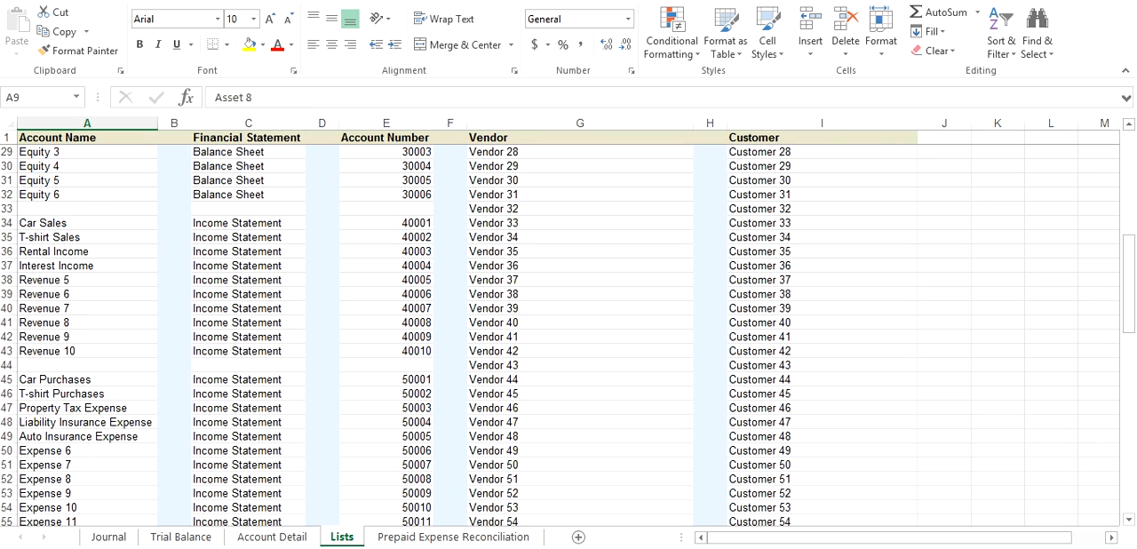
pyautogui.click(87, 423)
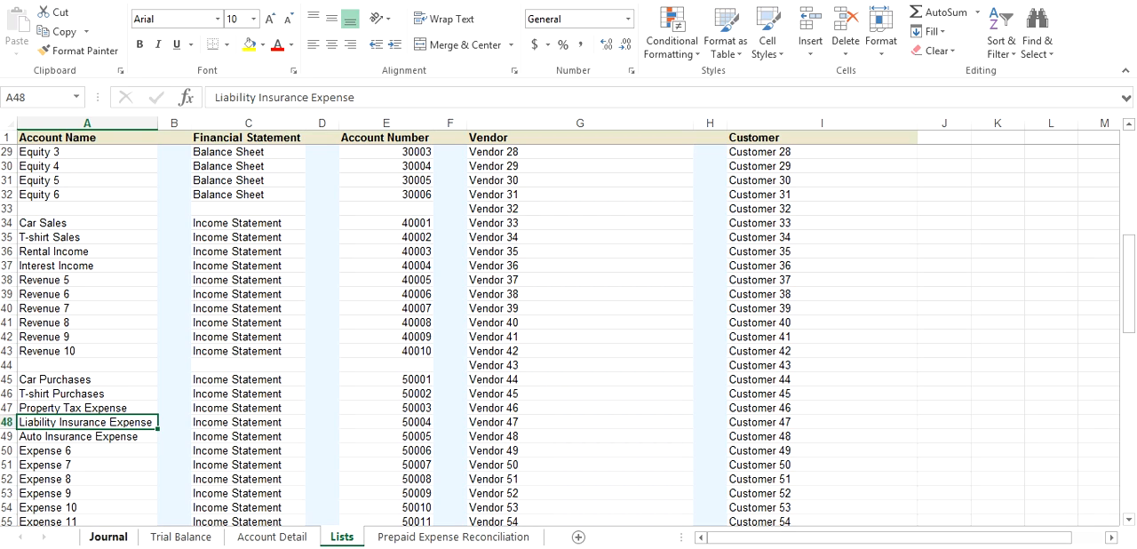
pyautogui.click(453, 537)
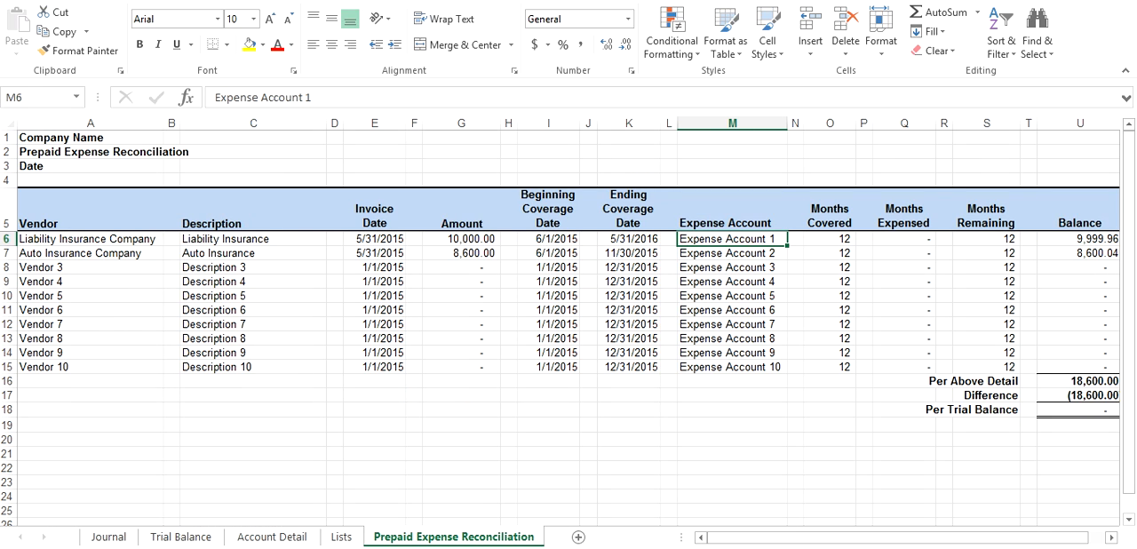
pyautogui.write('Liabili')
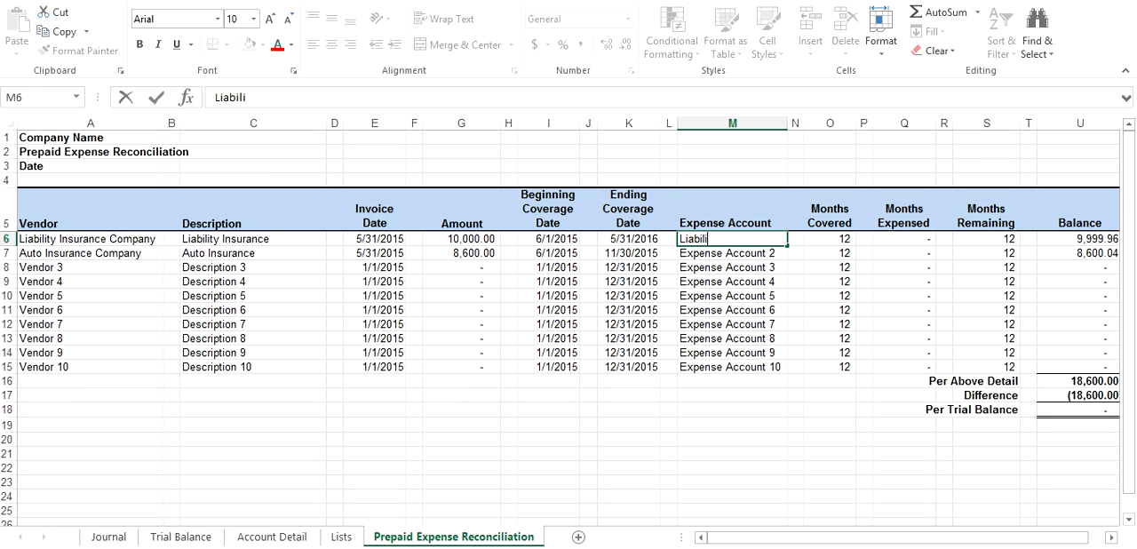
pyautogui.write('ty Insurance ')
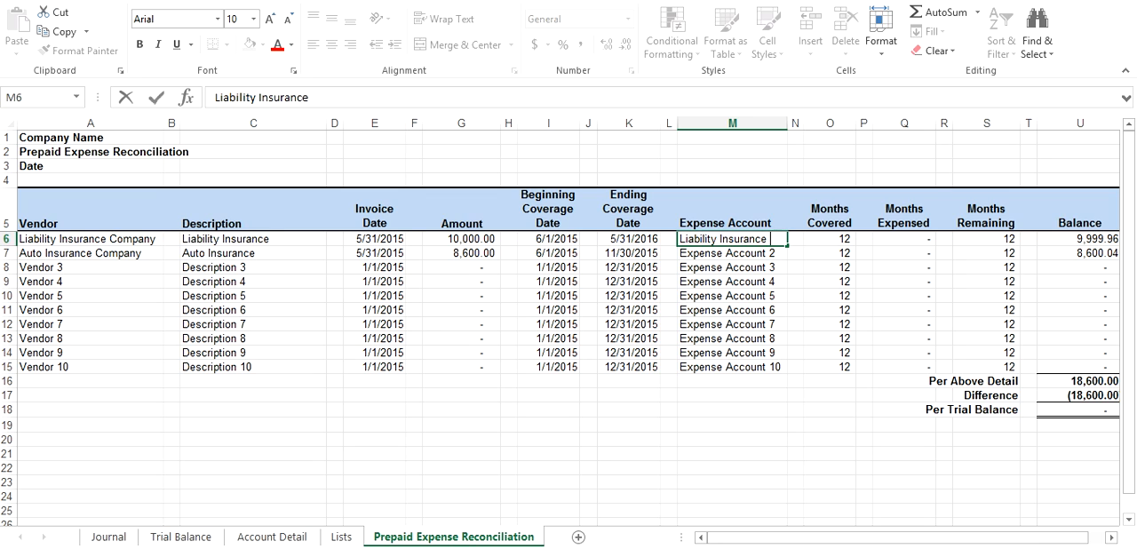
pyautogui.write('Expense')
pyautogui.press('Return')
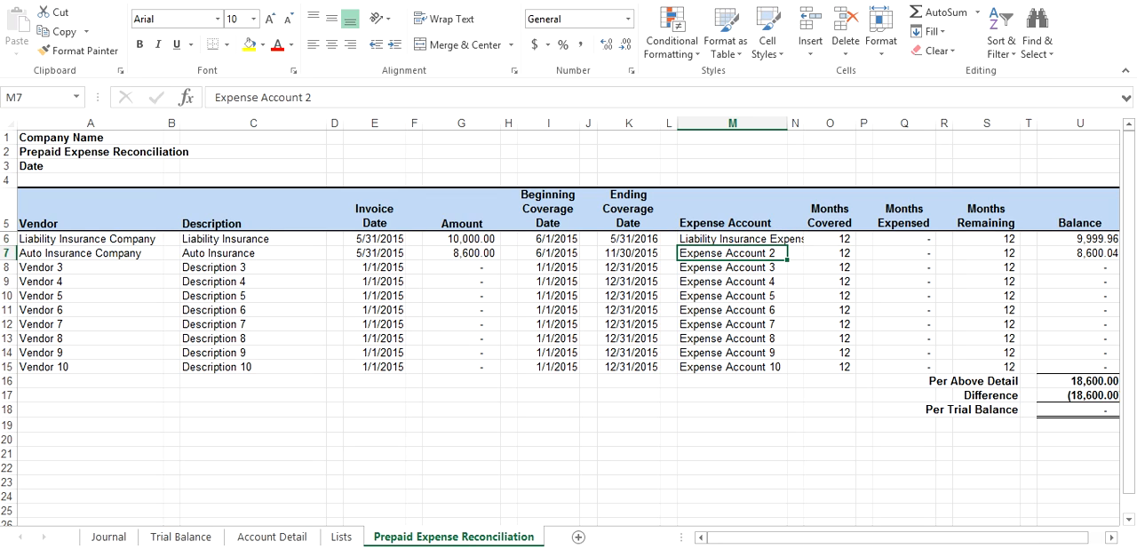
# Enter Auto Insurance Expense as the expense account in cell M7 and fit column M's width to its contents
pyautogui.write('Auto I')
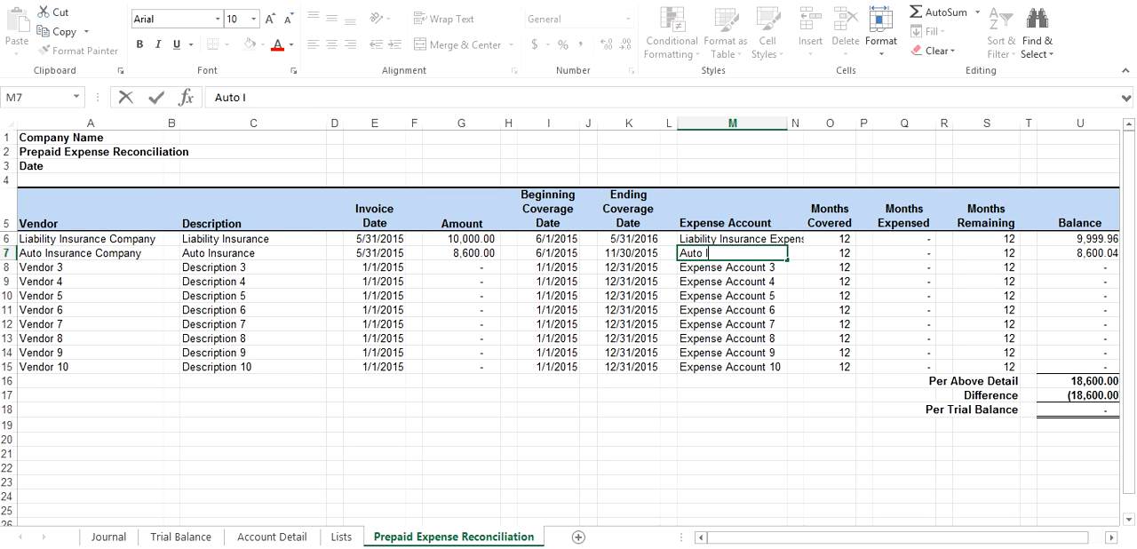
pyautogui.write('nsurance Expense')
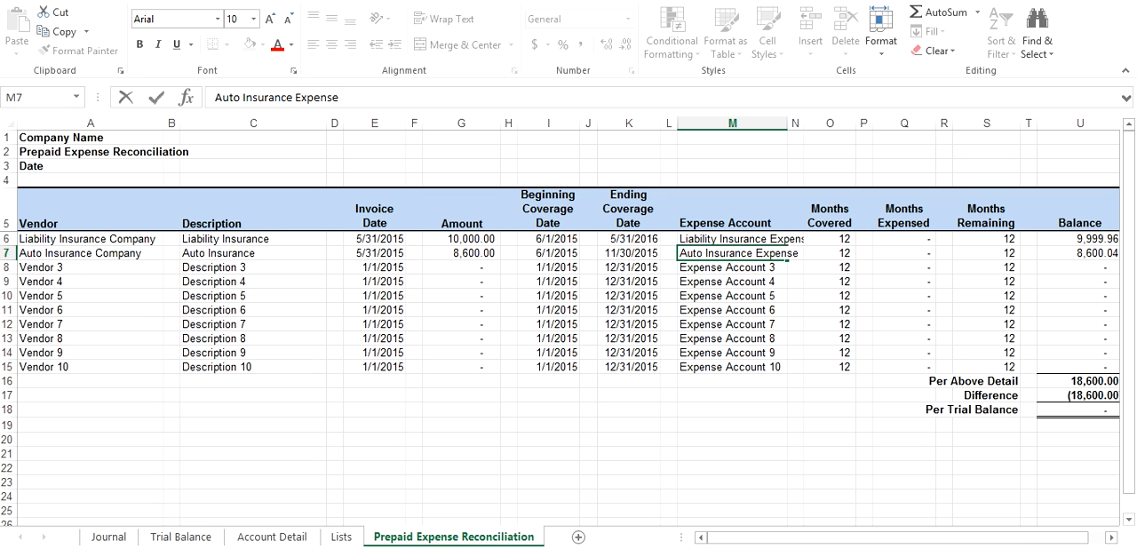
pyautogui.press('Return')
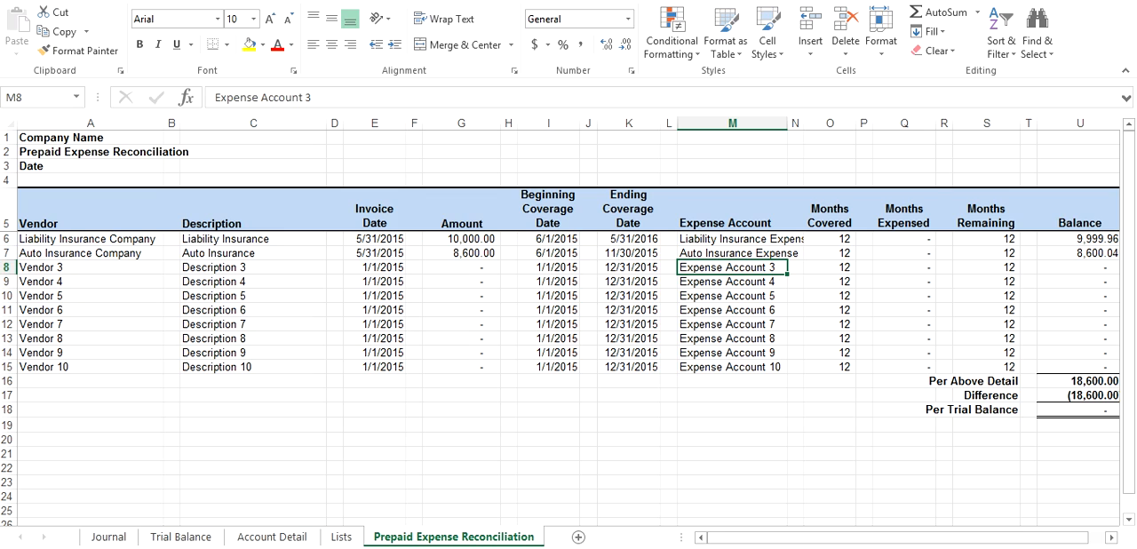
pyautogui.doubleClick(787, 123)
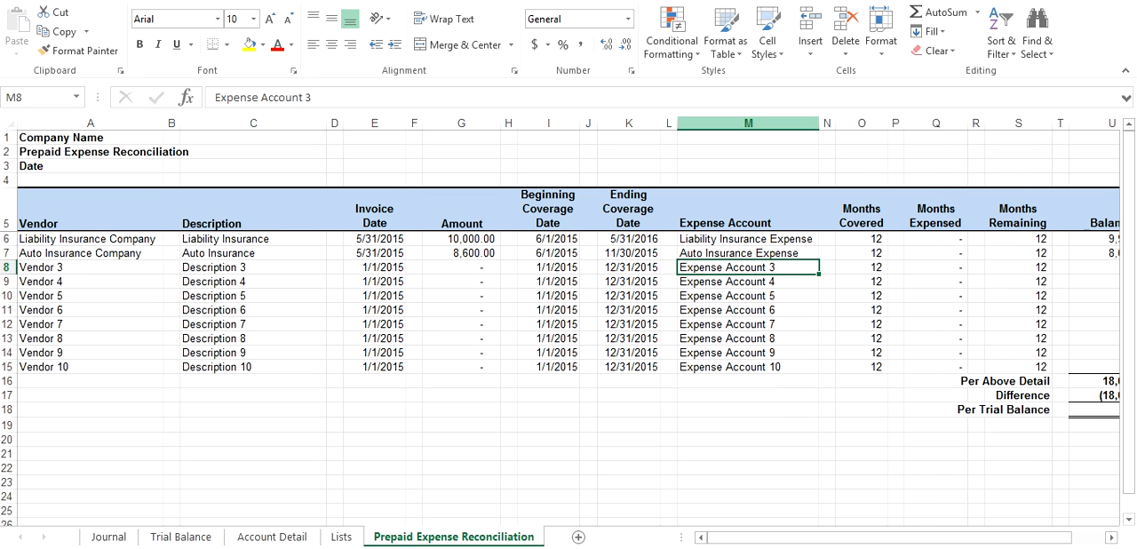
pyautogui.click(738, 253)
pyautogui.click(737, 296)
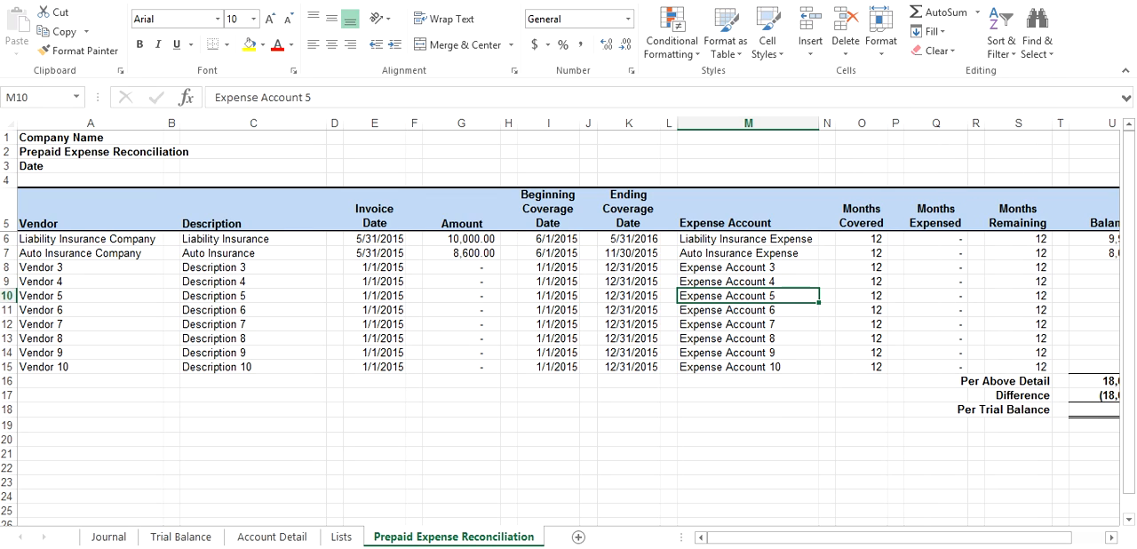
# Set the months covered for the Auto Insurance Company row, cell O7, to 6
pyautogui.press('Up')
pyautogui.press('Up')
pyautogui.press('Right')
pyautogui.press('Right')
pyautogui.press('Up')
pyautogui.press('Up')
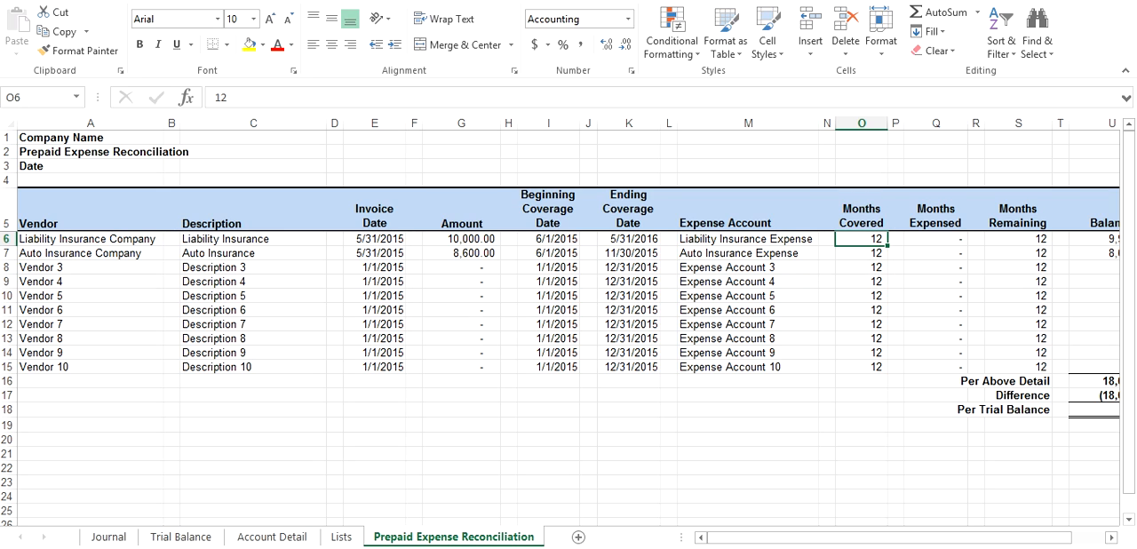
pyautogui.press('Down')
pyautogui.write('6')
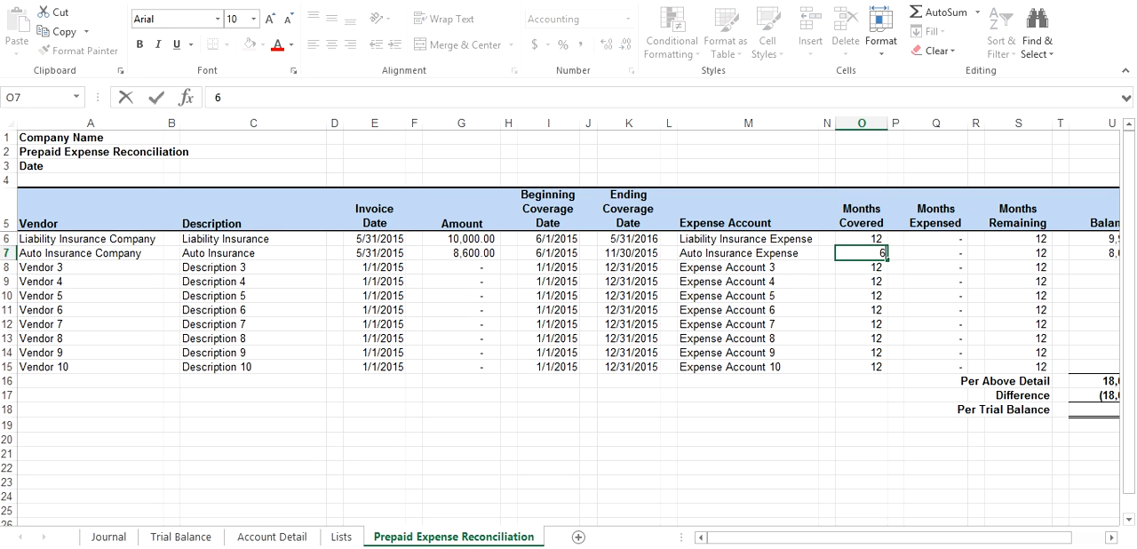
pyautogui.press('Return')
# Examine the Monthly Expense formulas in column W for the auto and liability insurance rows
pyautogui.press('Up')
pyautogui.press('Right')
pyautogui.press('Right')
pyautogui.press('Right')
pyautogui.press('Right')
pyautogui.press('Right')
pyautogui.press('Right')
pyautogui.press('Right')
pyautogui.press('Right')
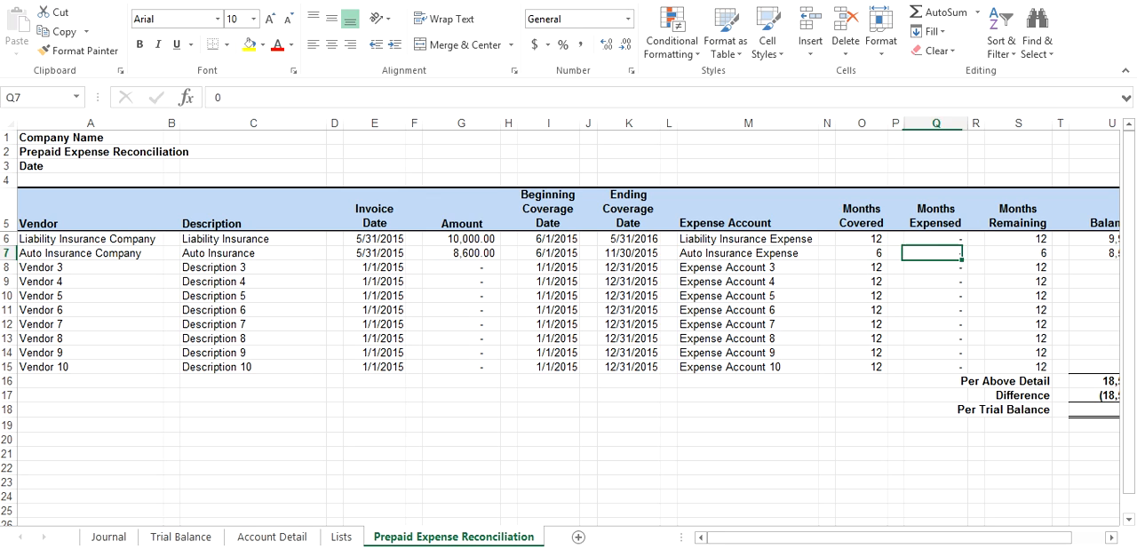
pyautogui.press('Right')
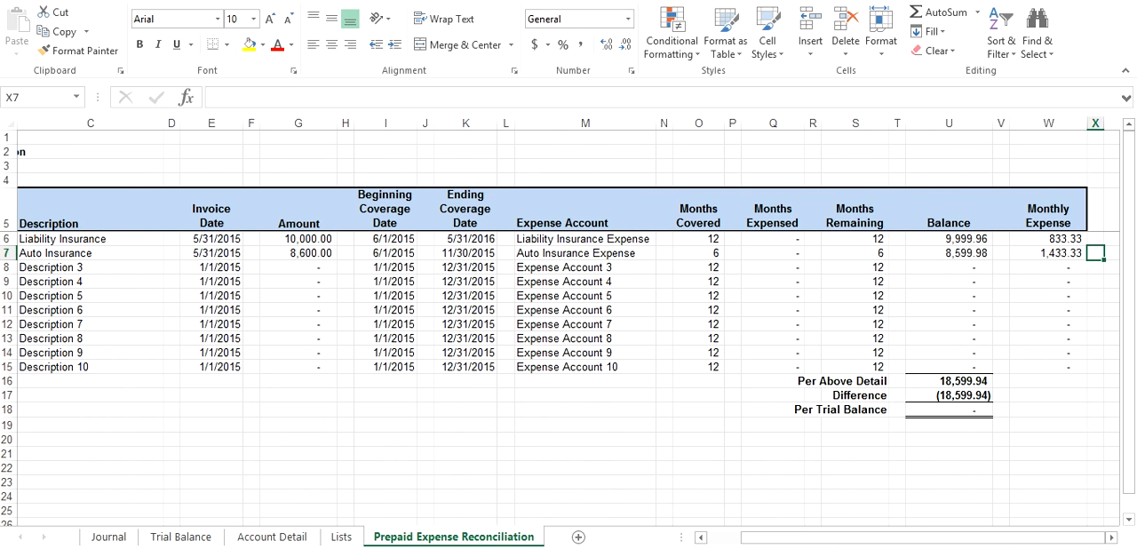
pyautogui.press('Left')
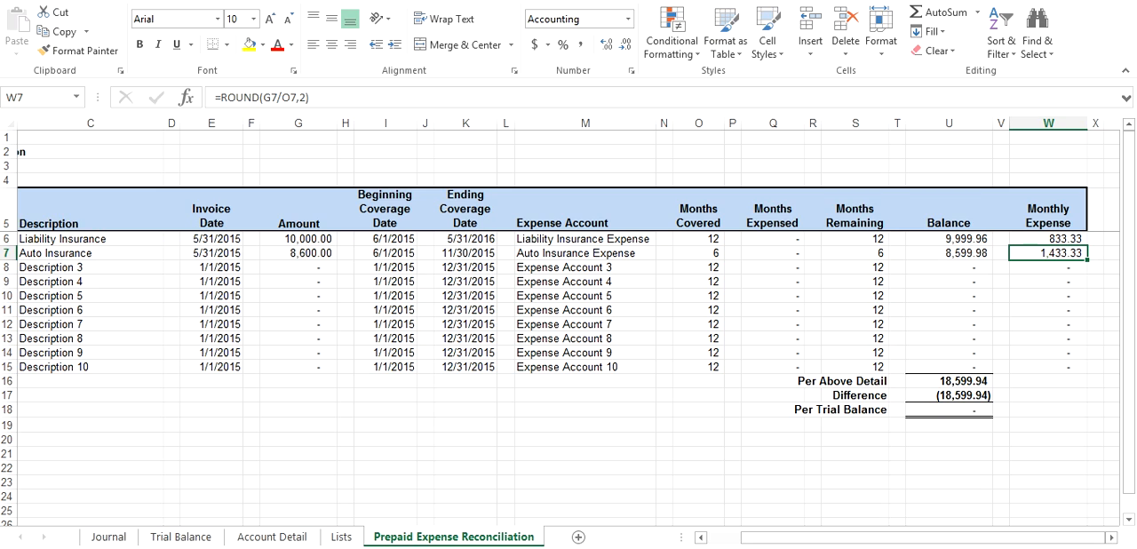
pyautogui.press('Down')
pyautogui.press('Down')
pyautogui.press('Down')
pyautogui.press('Down')
pyautogui.press('Up')
pyautogui.press('Up')
pyautogui.press('Up')
pyautogui.press('Up')
pyautogui.press('Up')
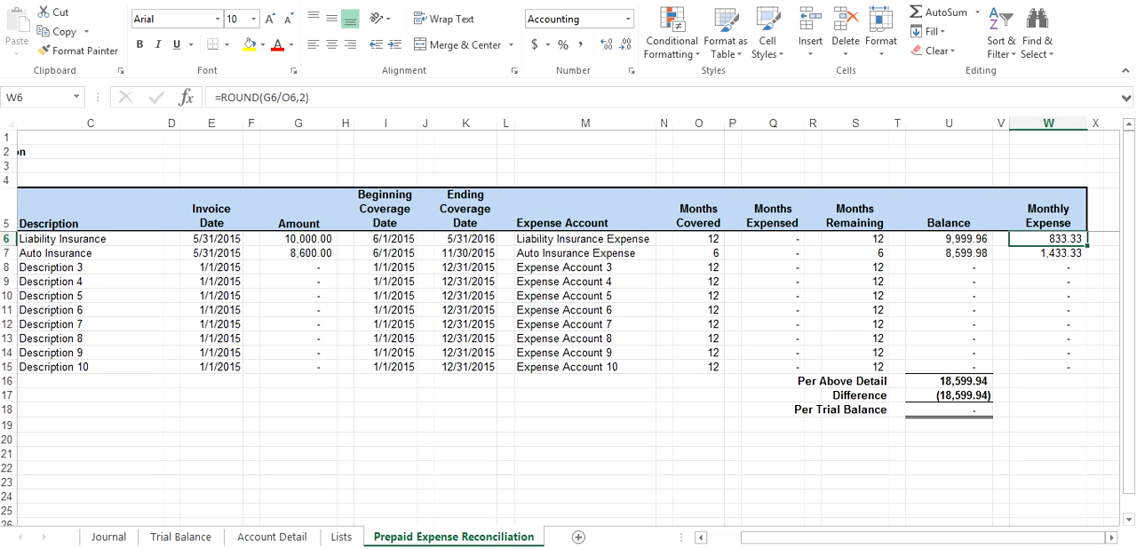
# Enter the date 6/30/2015 in cell B27 of the Journal sheet, correcting the year to 2015
pyautogui.click(108, 537)
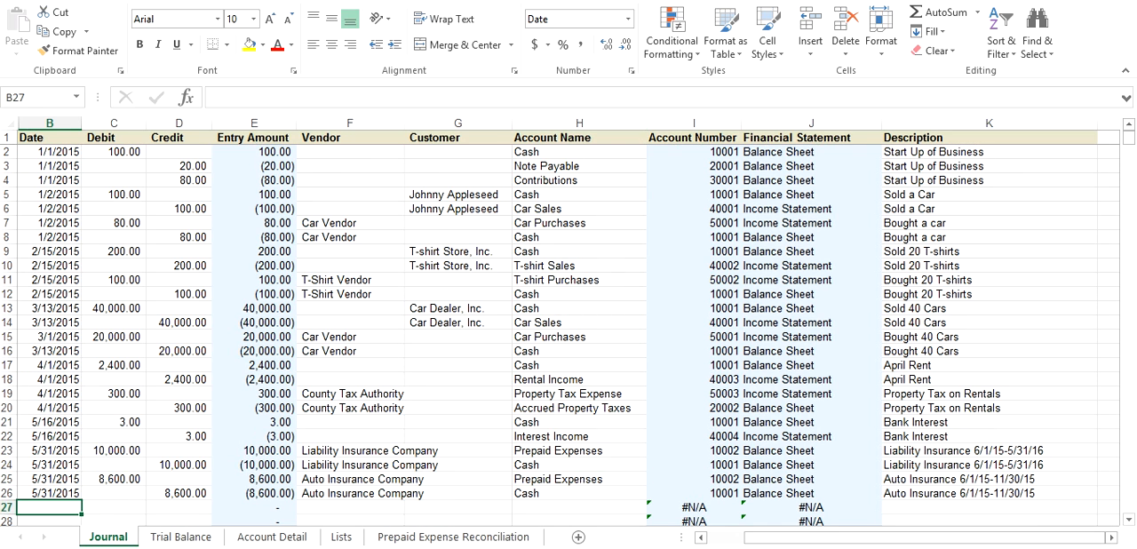
pyautogui.write('6/3')
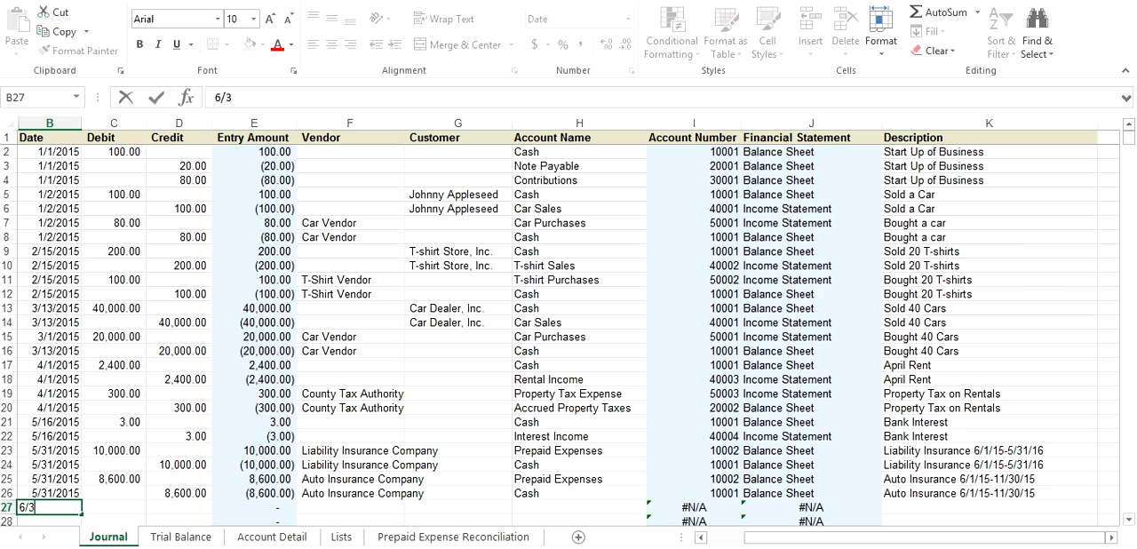
pyautogui.press('Tab')
pyautogui.press('Left')
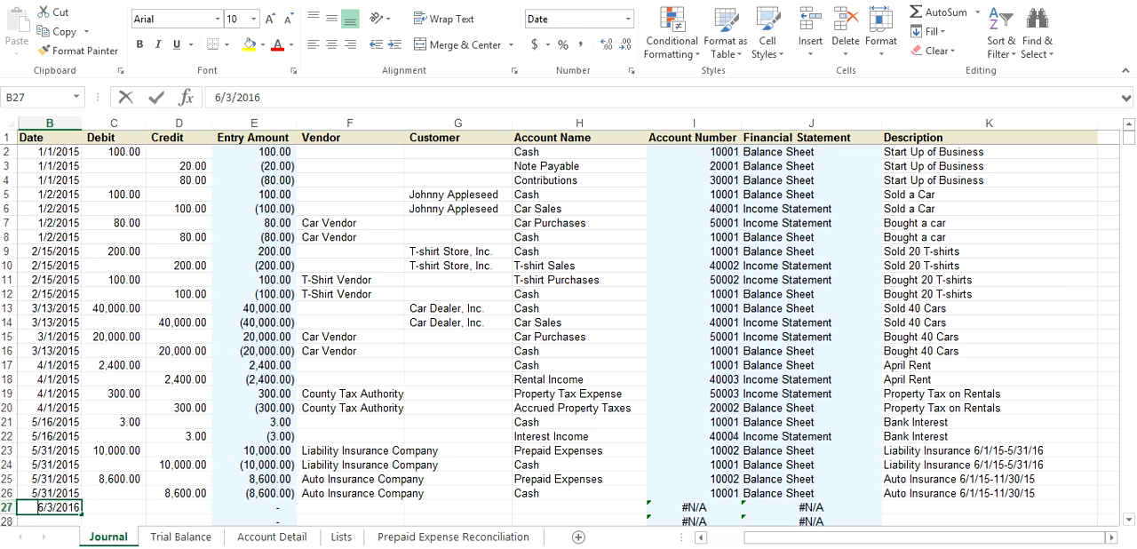
pyautogui.write('6/30')
pyautogui.write('/2015')
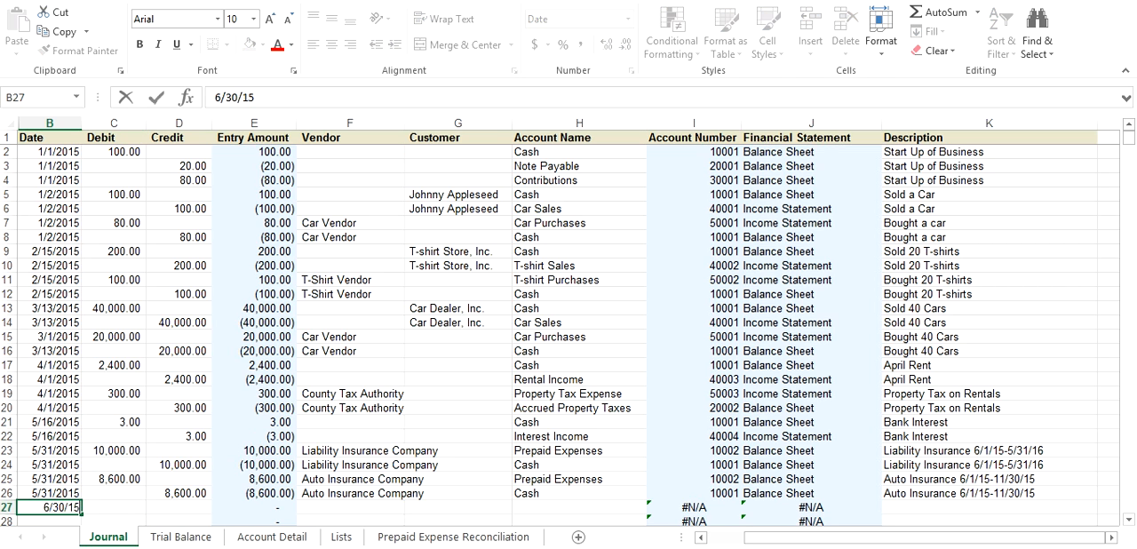
pyautogui.press('Return')
# Enter the date 6/30/2015 in Journal cells B28, B29 and B30
pyautogui.write('6/')
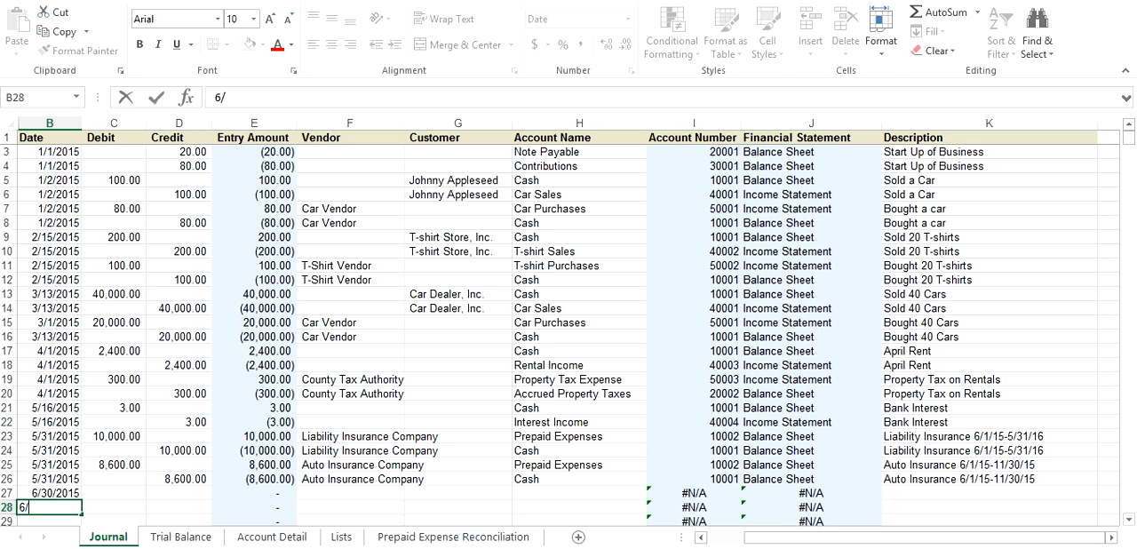
pyautogui.write('30/2015')
pyautogui.press('Return')
pyautogui.write('6/30/15')
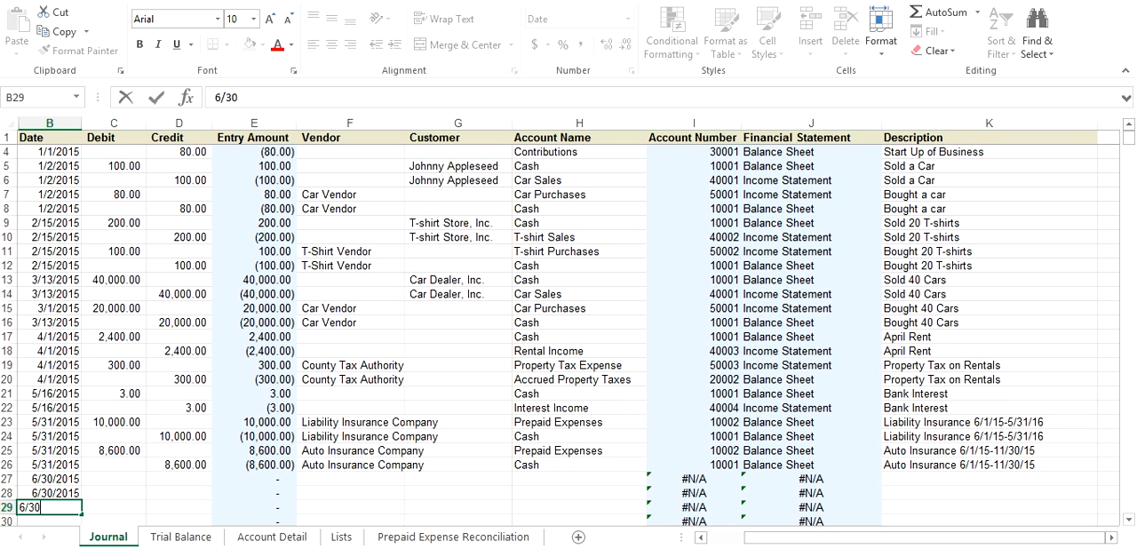
pyautogui.press('Return')
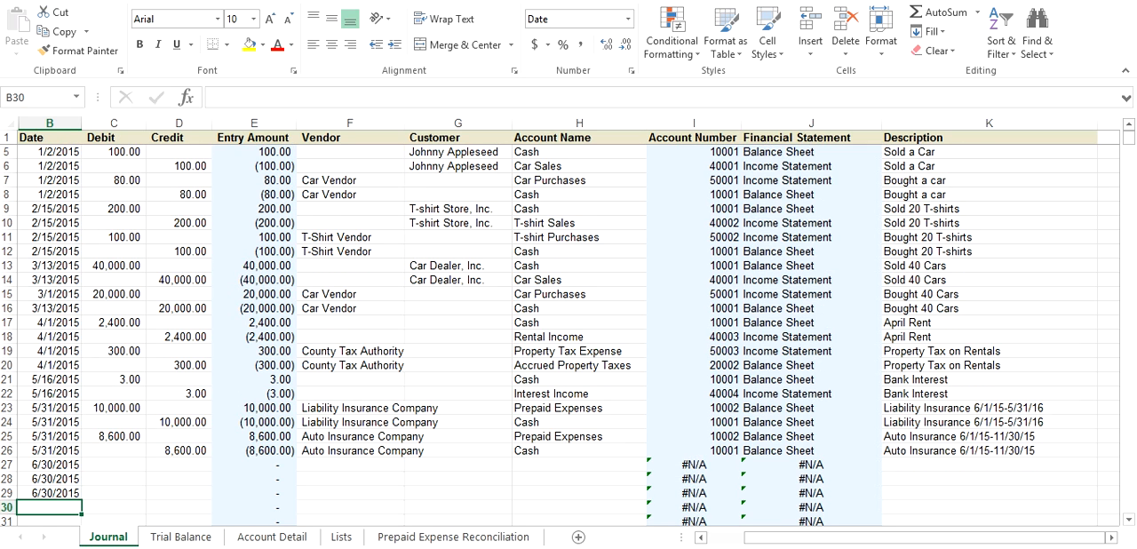
pyautogui.write('6/30/15')
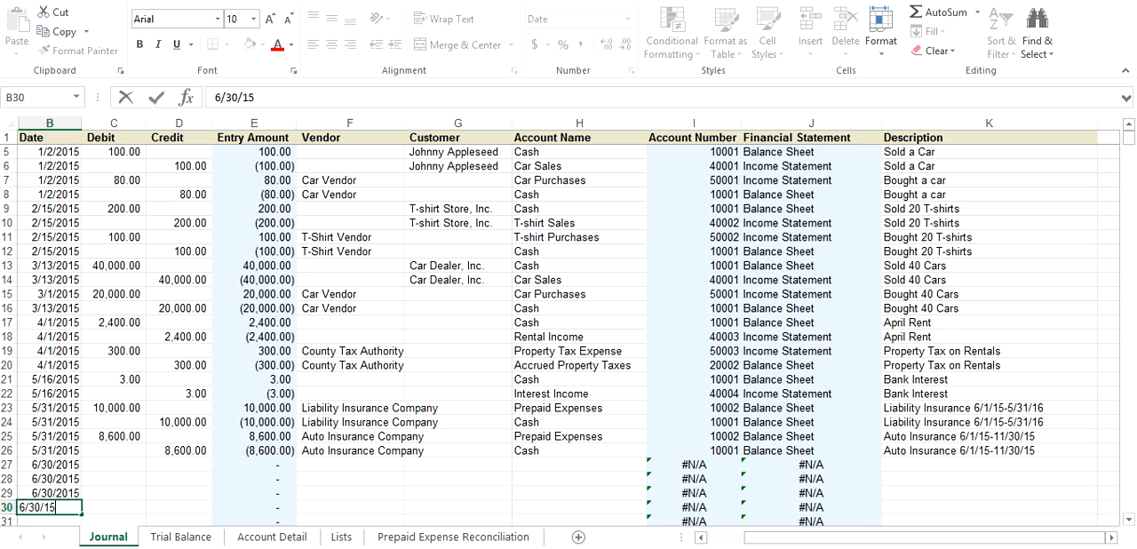
pyautogui.press('Return')
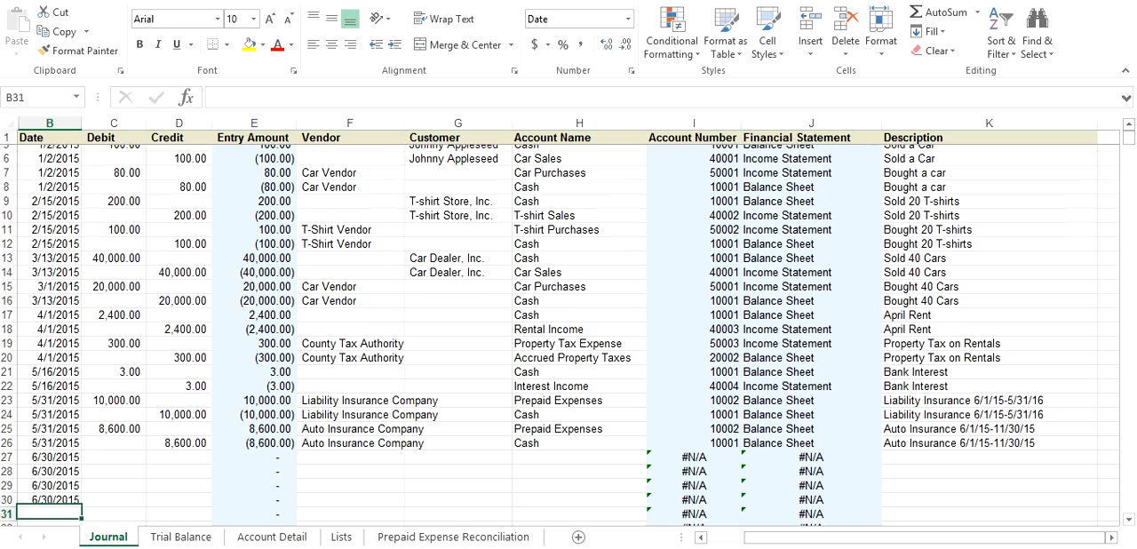
# Enter the liability insurance adjustment of 833.33 as a debit in C27 and a credit in D28
pyautogui.press('Up')
pyautogui.press('Up')
pyautogui.press('Up')
pyautogui.press('Up')
pyautogui.press('Right')
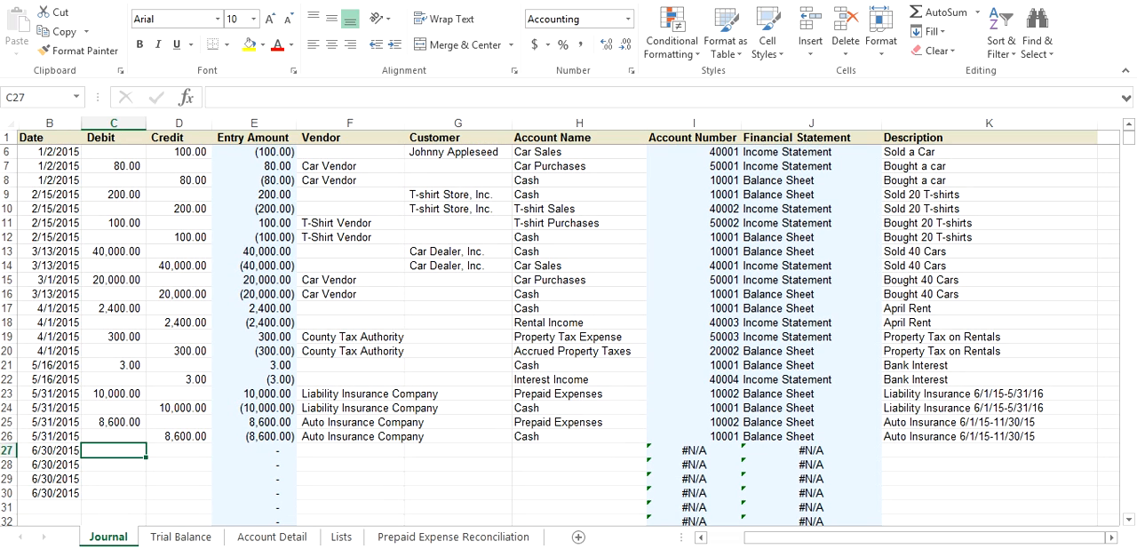
pyautogui.write('833.33')
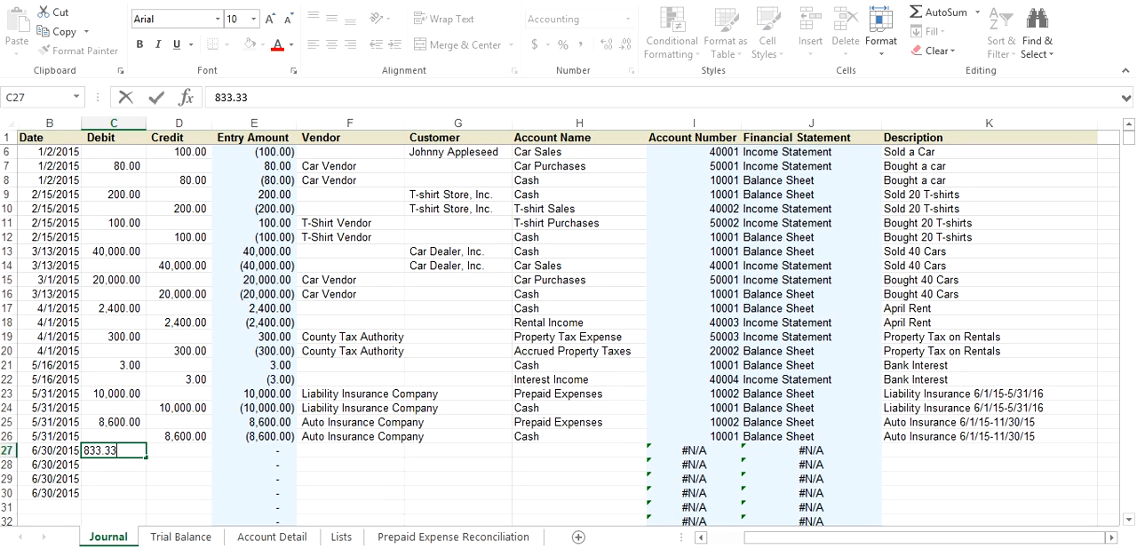
pyautogui.press('Return')
pyautogui.write('.')
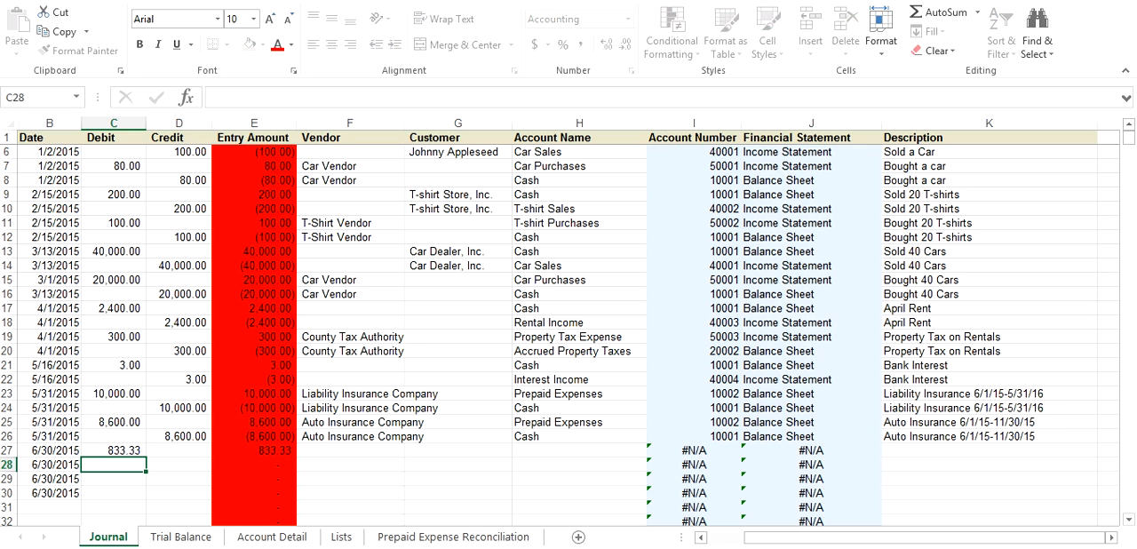
pyautogui.press('Return')
pyautogui.press('Up')
pyautogui.press('Right')
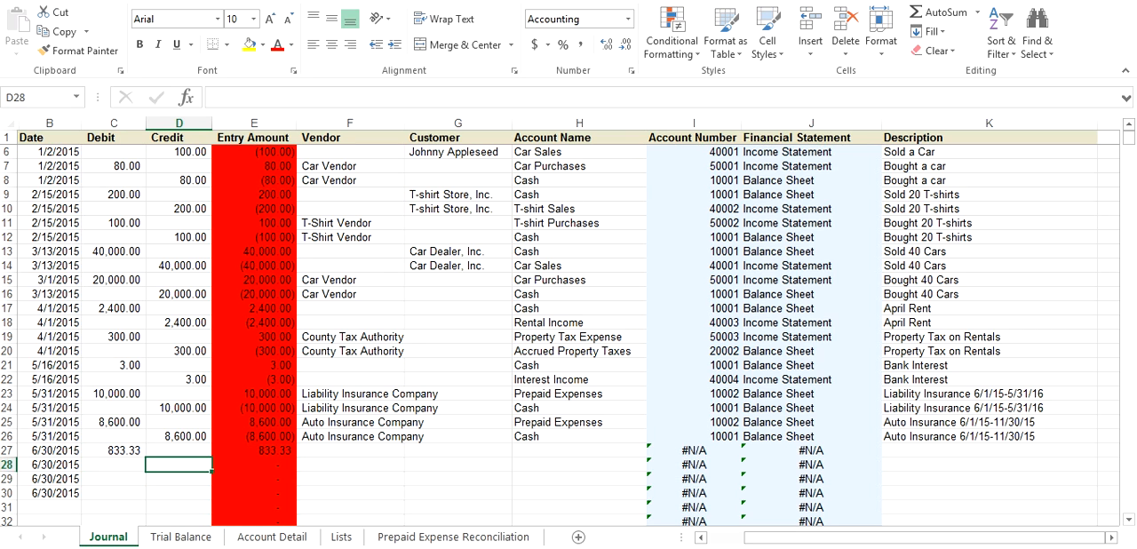
pyautogui.write('833.33')
pyautogui.press('Return')
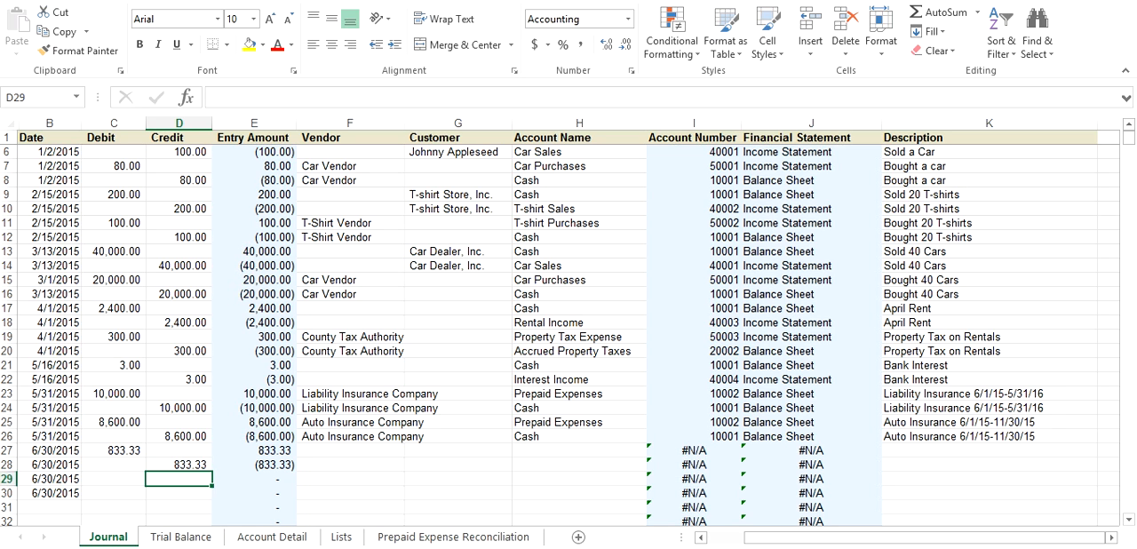
# Enter 1,433.33 as a debit in C29 and a credit in D30, checking the amount in the Prepaid Expense Reconciliation sheet
pyautogui.press('Left')
pyautogui.press('Left')
pyautogui.press('Right')
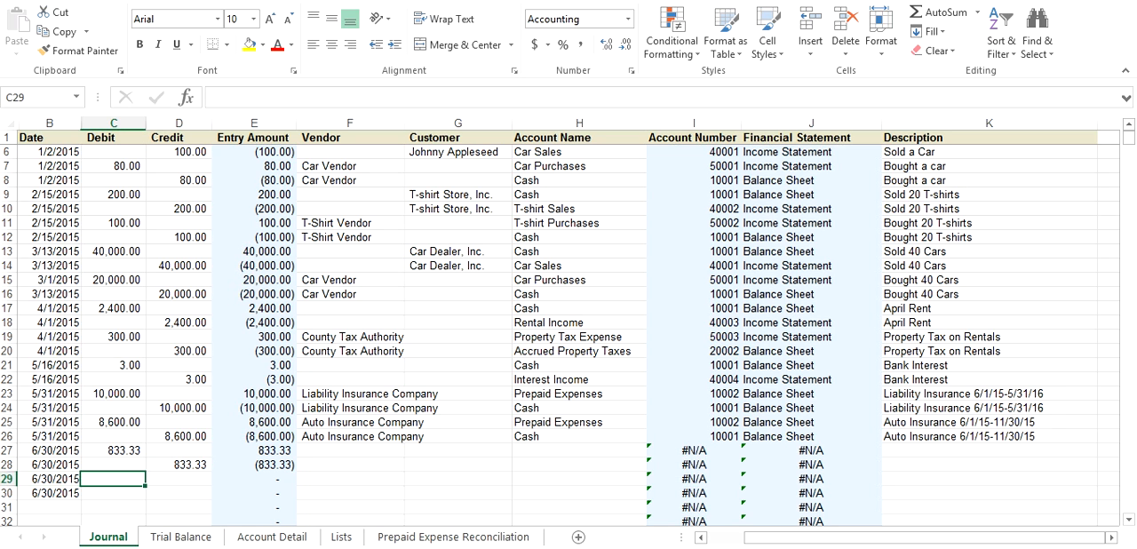
pyautogui.click(453, 536)
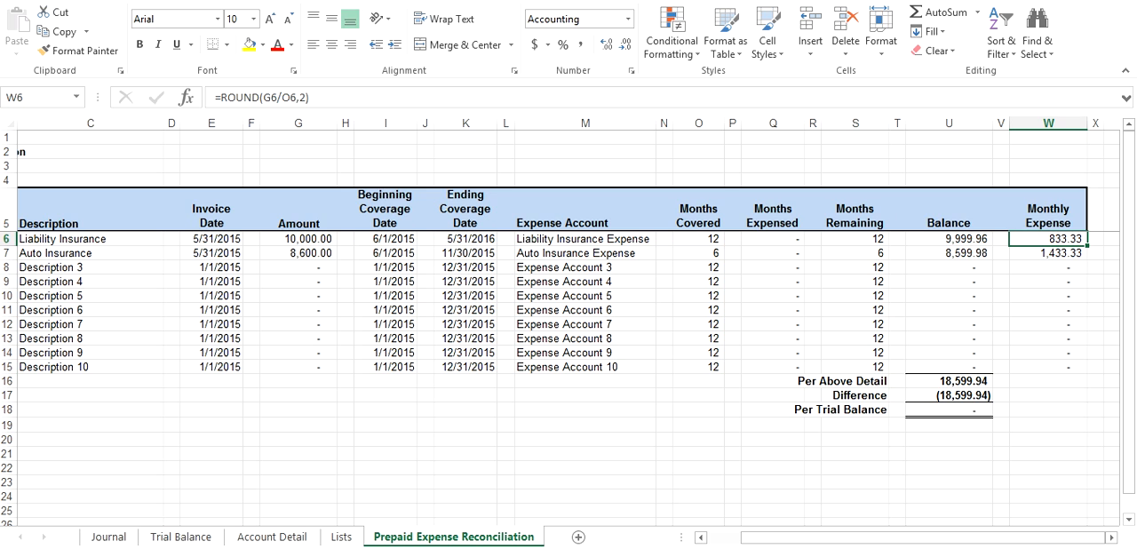
pyautogui.click(108, 536)
pyautogui.write('1433.33')
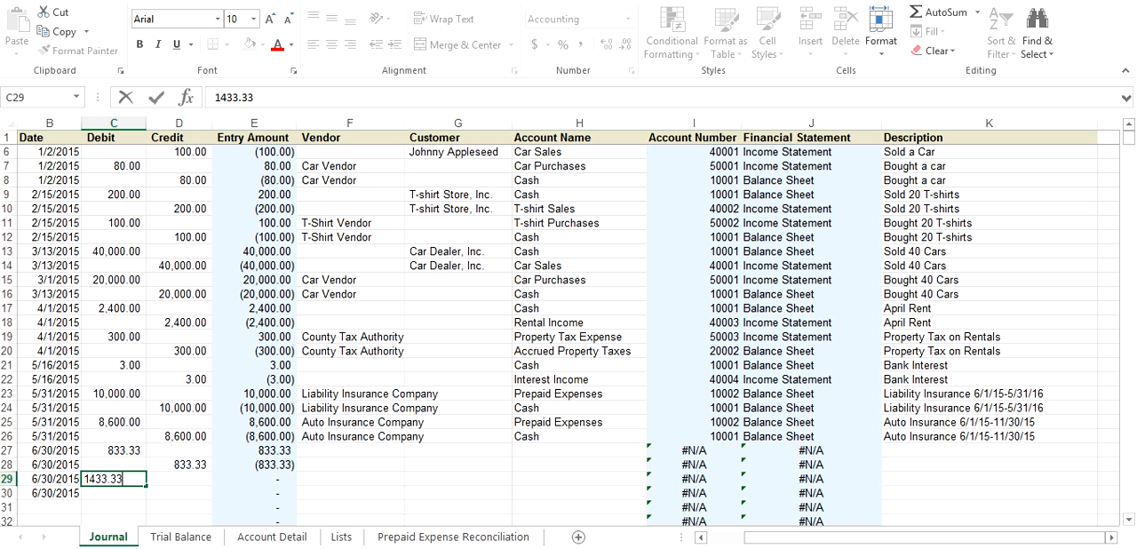
pyautogui.press('Return')
pyautogui.press('Right')
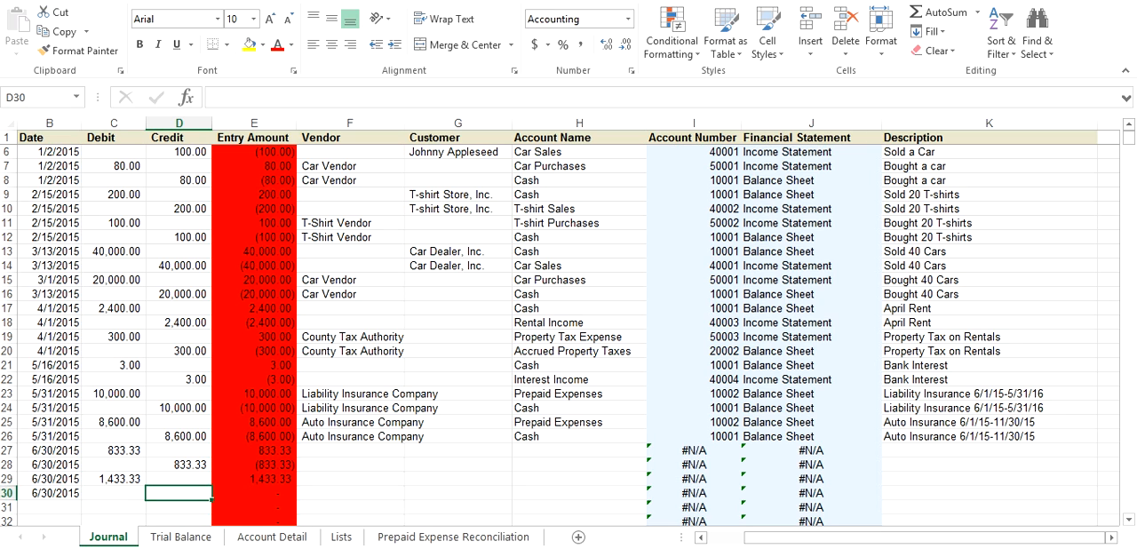
pyautogui.write('1433.33')
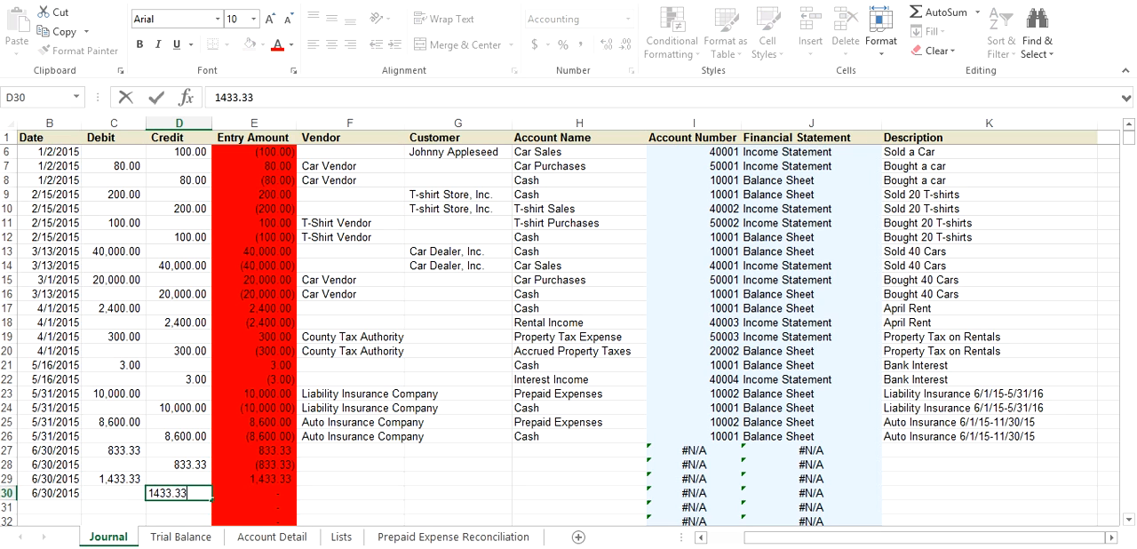
pyautogui.press('Return')
# Set the account name in Journal cell H27 to Liability Insurance Expense
pyautogui.click(350, 479)
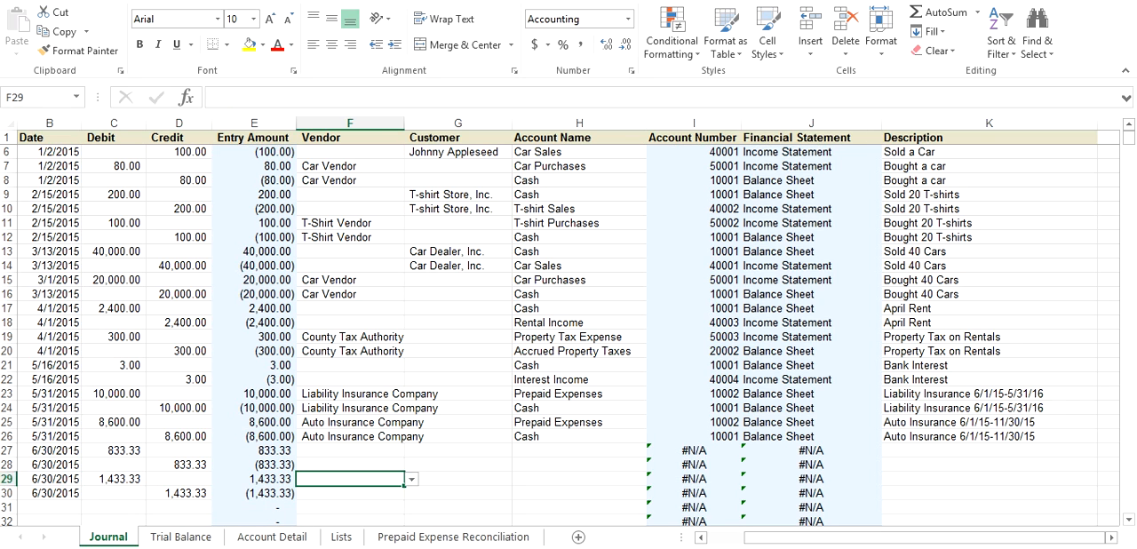
pyautogui.click(579, 451)
pyautogui.click(654, 451)
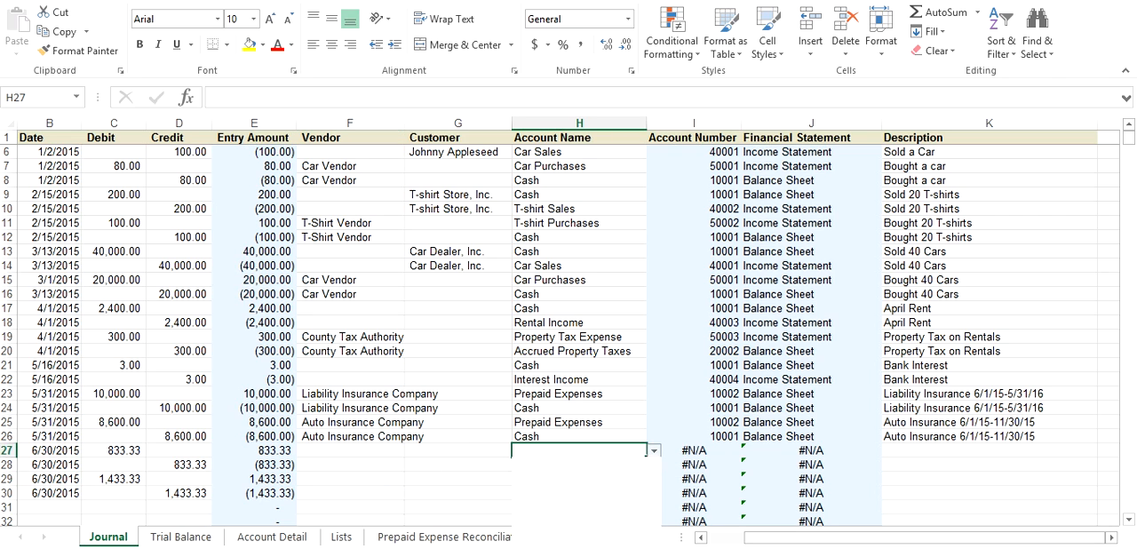
pyautogui.scroll(-7, 587, 502)
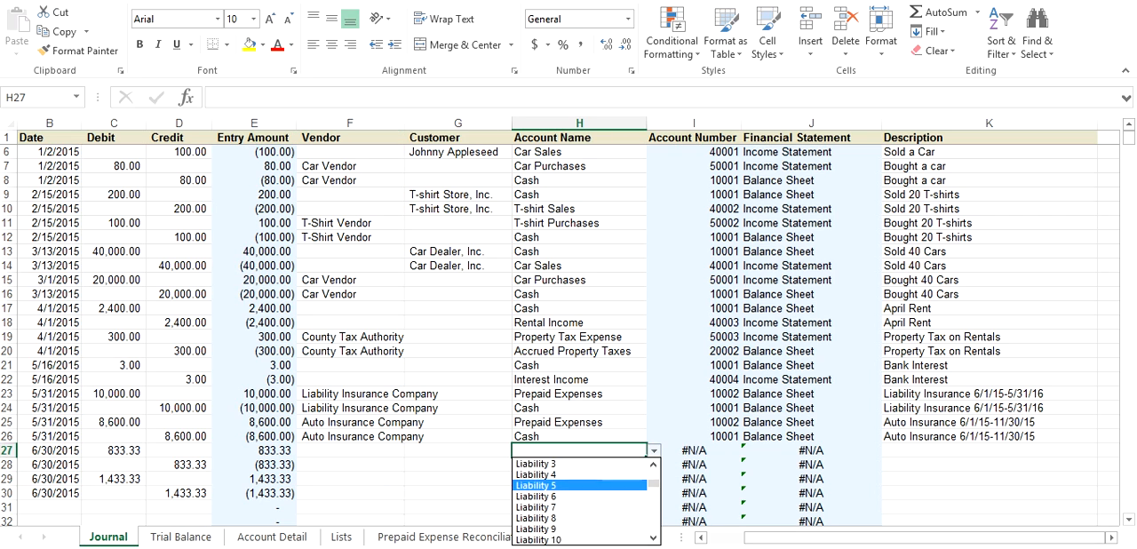
pyautogui.scroll(-4, 587, 502)
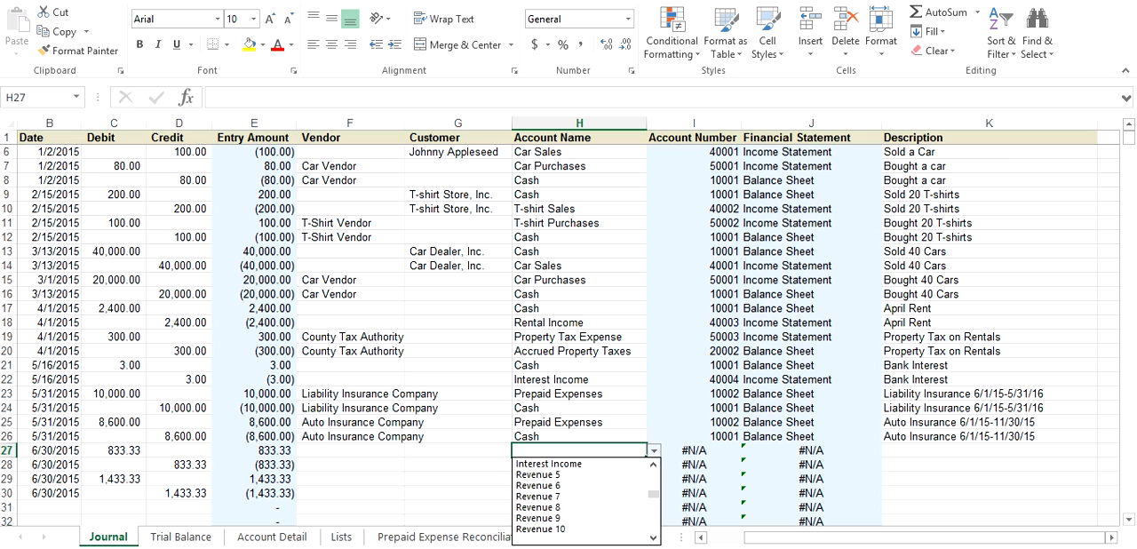
pyautogui.click(573, 508)
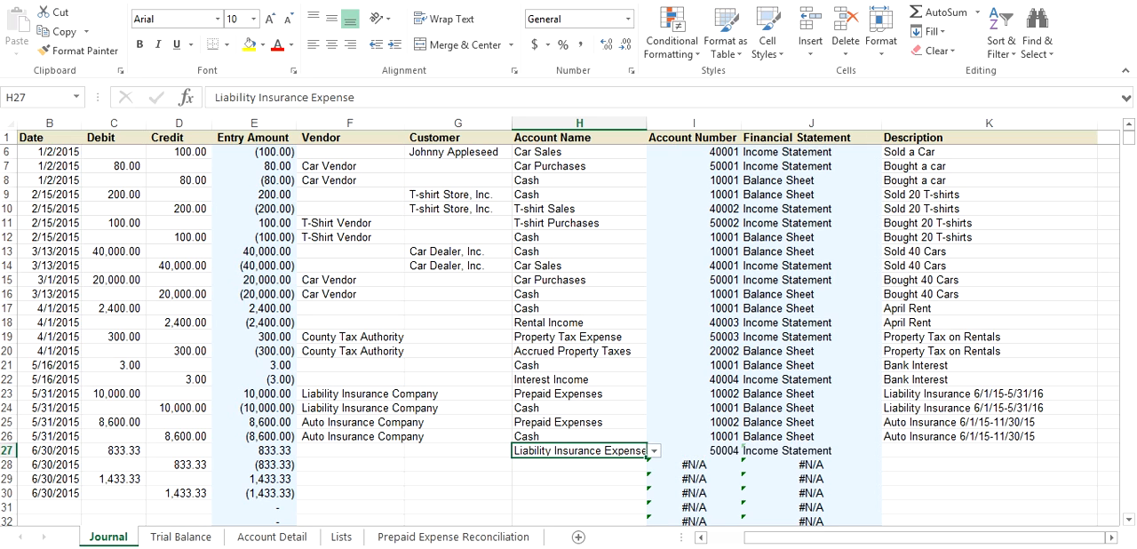
# Set the account name in Journal cell H29 to Auto Insurance Expense
pyautogui.press('Down')
pyautogui.press('Down')
pyautogui.hotkey('alt', 'Down')
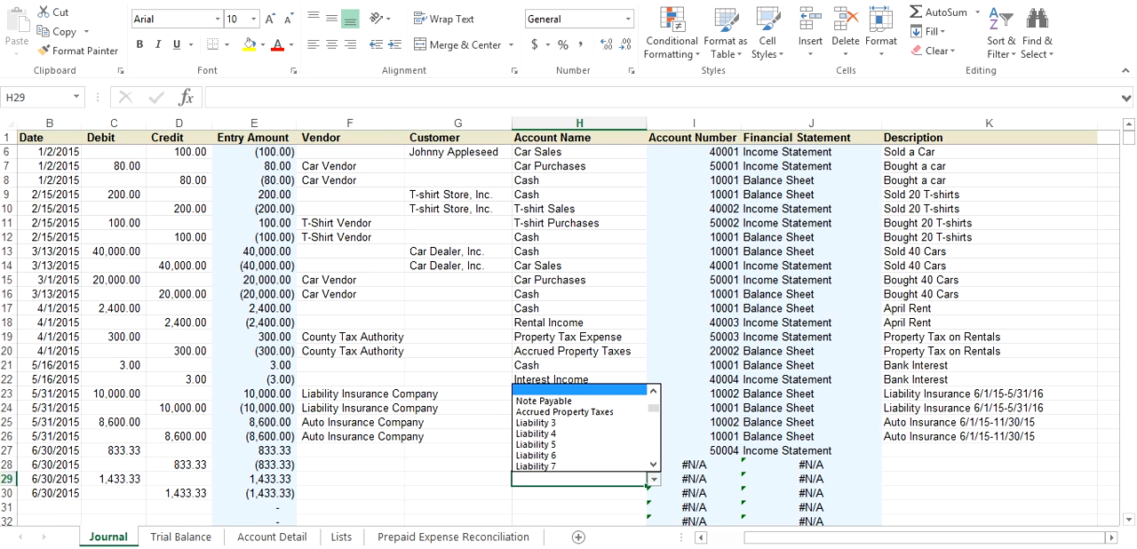
pyautogui.click(654, 464)
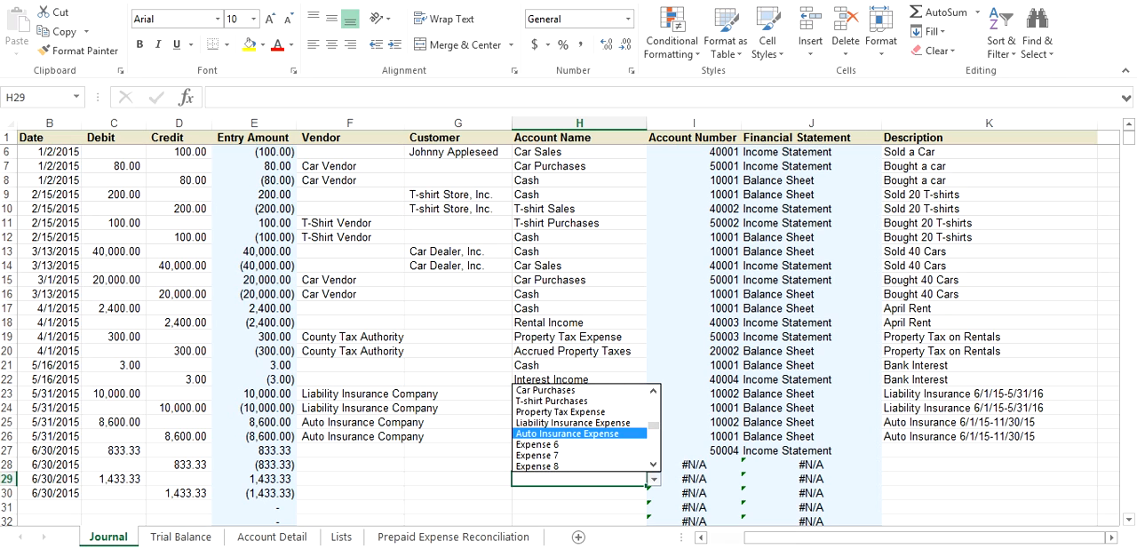
pyautogui.click(573, 434)
# Enter Prepaid Expenses as the account name for the two credit lines, cells H28 and H30
pyautogui.click(579, 465)
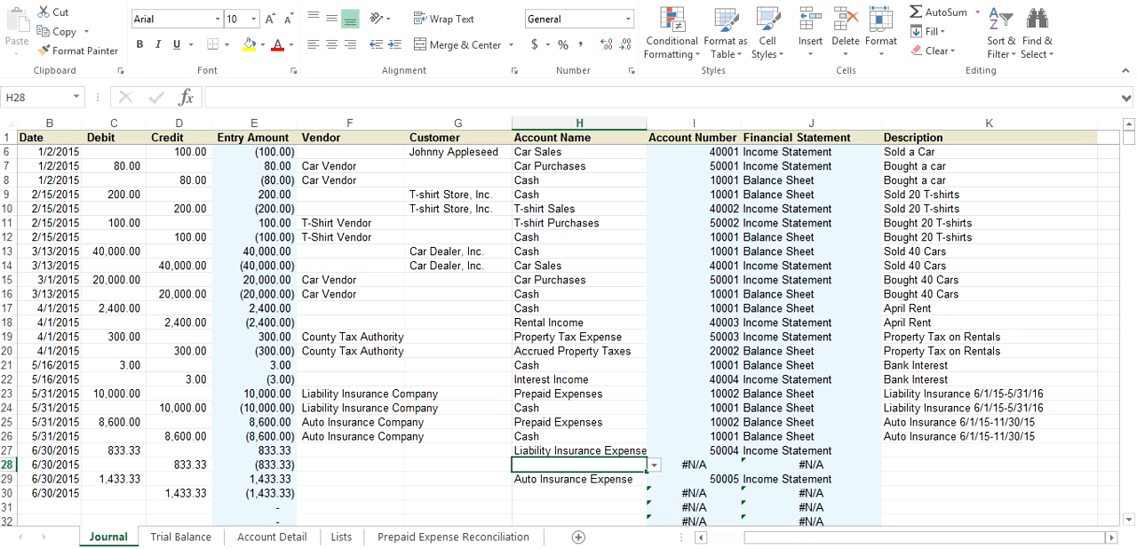
pyautogui.write('pr')
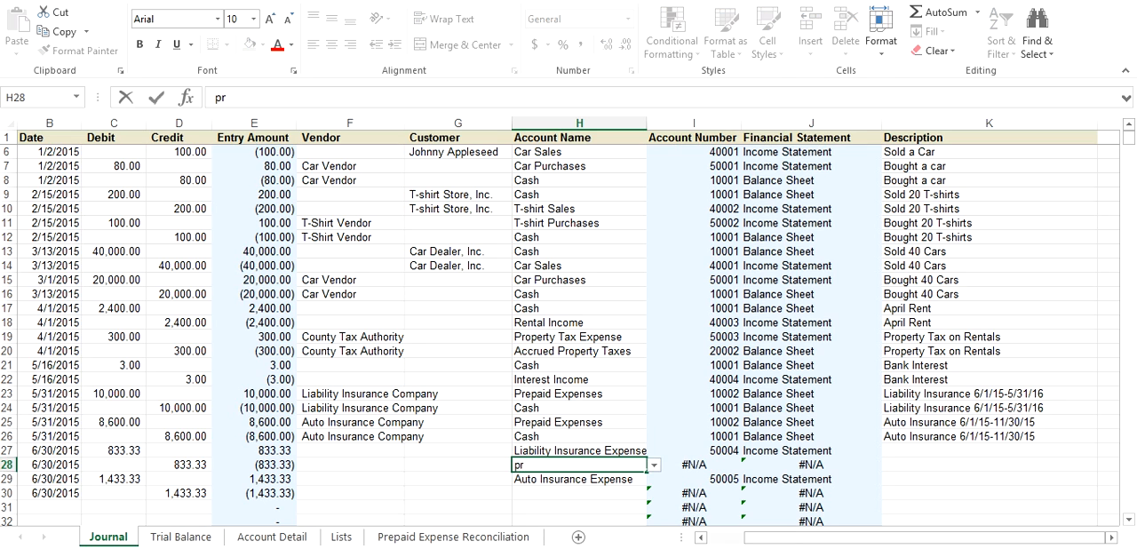
pyautogui.write('epaid')
pyautogui.press('Return')
pyautogui.press('Return')
pyautogui.write('P')
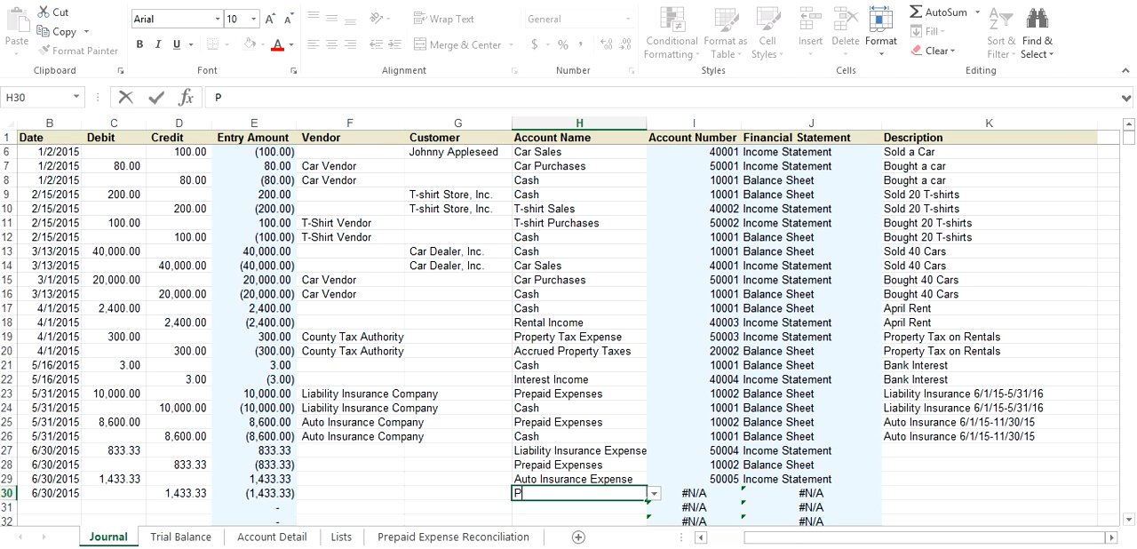
pyautogui.write('re')
pyautogui.press('Return')
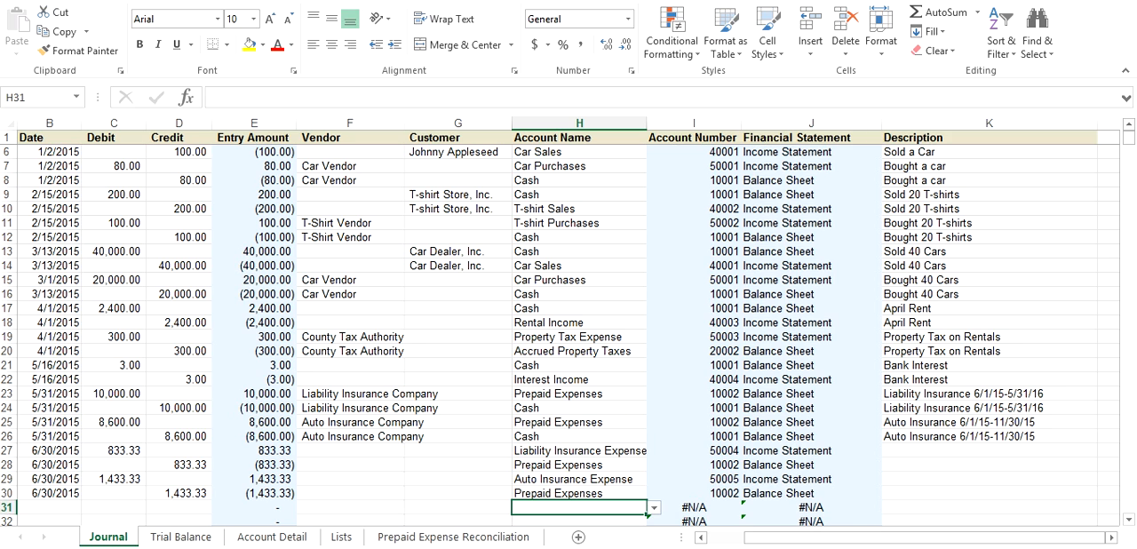
# Refresh the PivotTable on the Trial Balance sheet to include the new journal entries
pyautogui.click(989, 479)
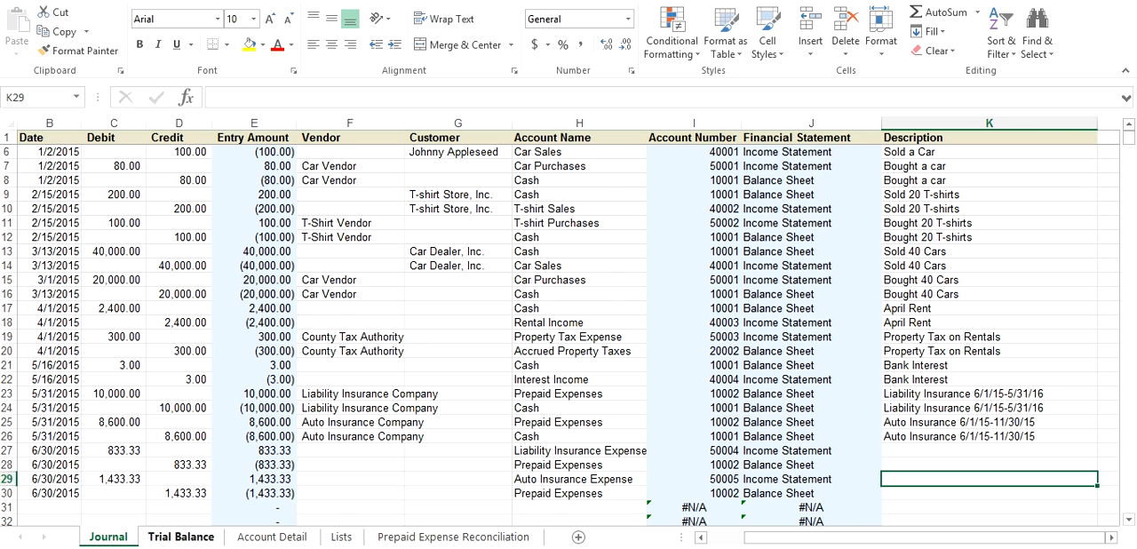
pyautogui.click(180, 536)
pyautogui.rightClick(103, 251)
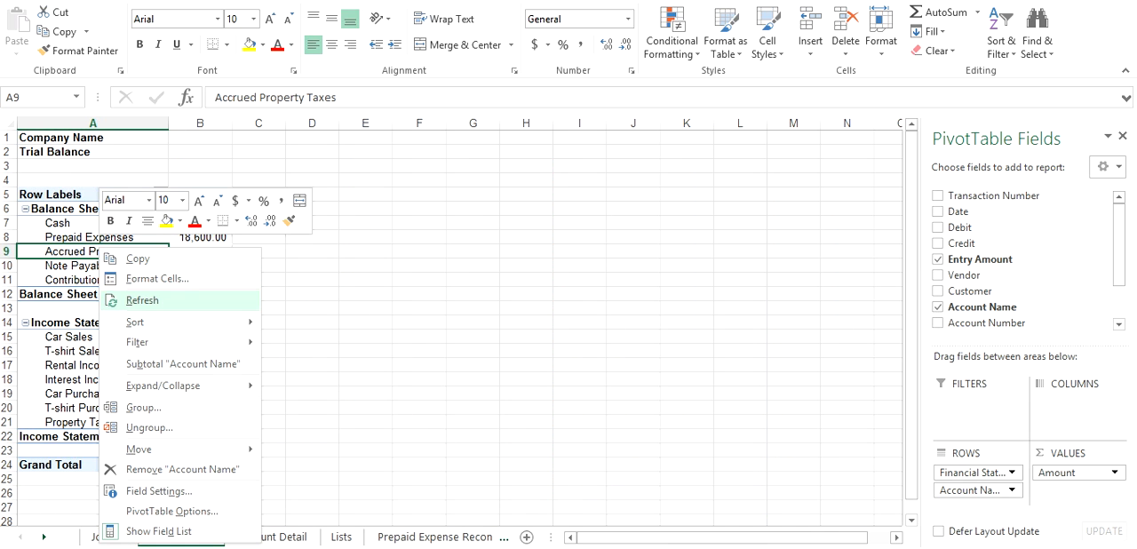
pyautogui.click(169, 301)
pyautogui.click(435, 322)
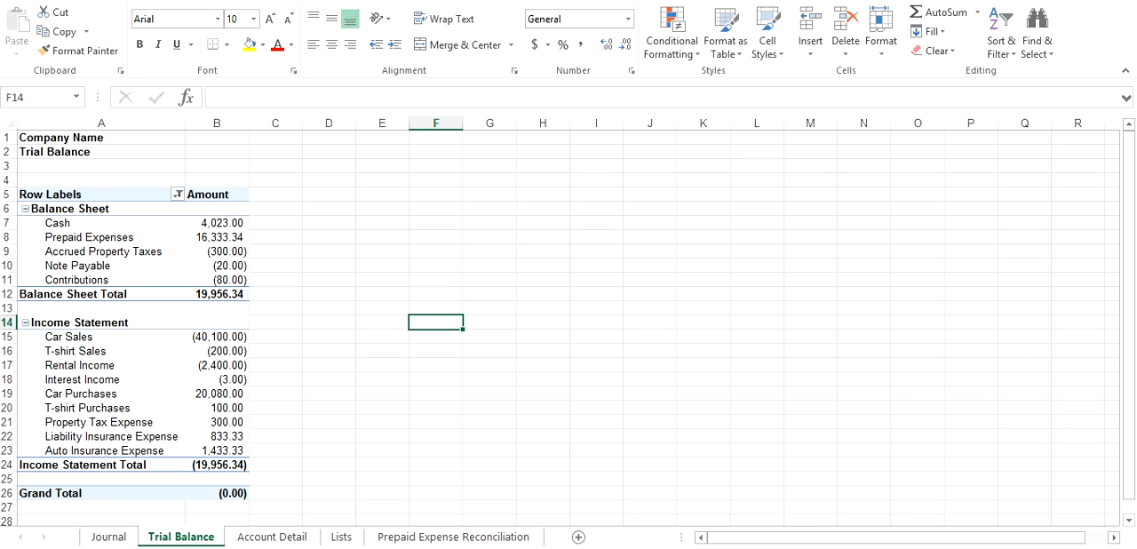
# Examine the Cash account transactions in the PivotTable on the Account Detail sheet
pyautogui.click(271, 536)
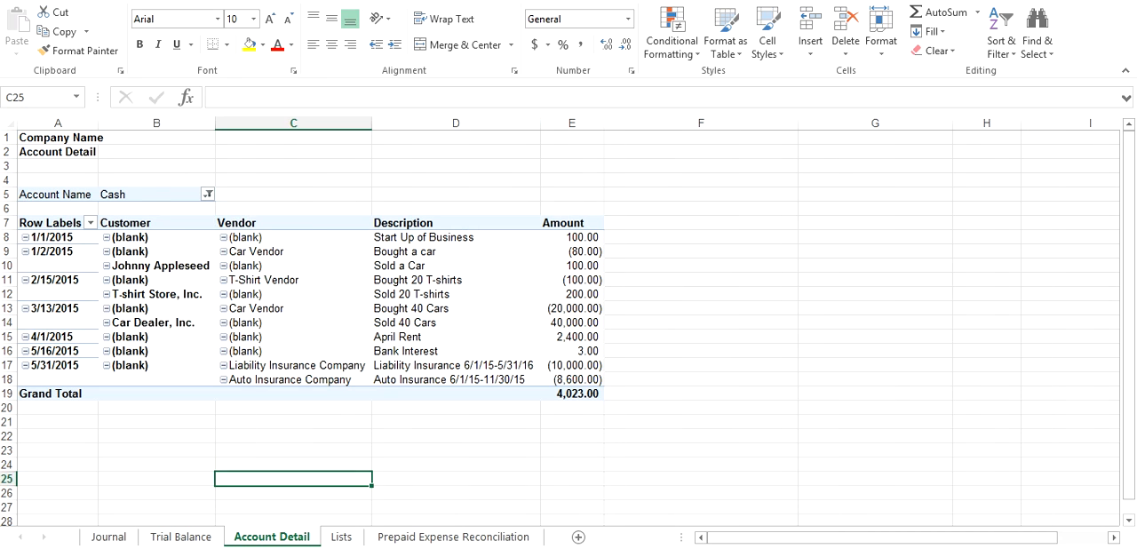
pyautogui.rightClick(157, 308)
pyautogui.press('Escape')
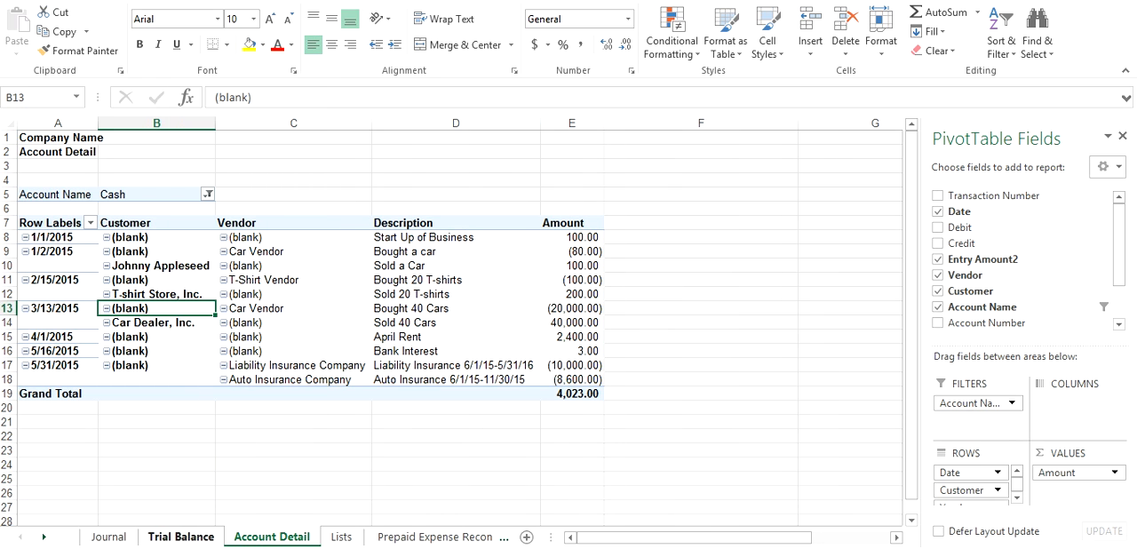
# Enter the Prepaid Expenses balance from the Trial Balance sheet, 16,333.34, as the Per Trial Balance amount in Prepaid Expense Reconciliation cell U18
pyautogui.click(180, 536)
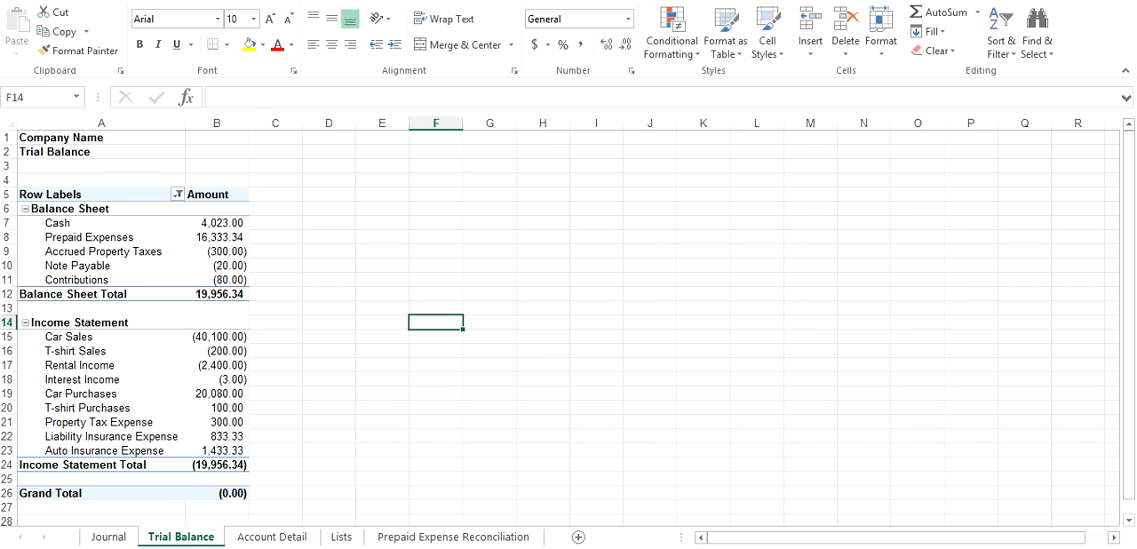
pyautogui.click(217, 237)
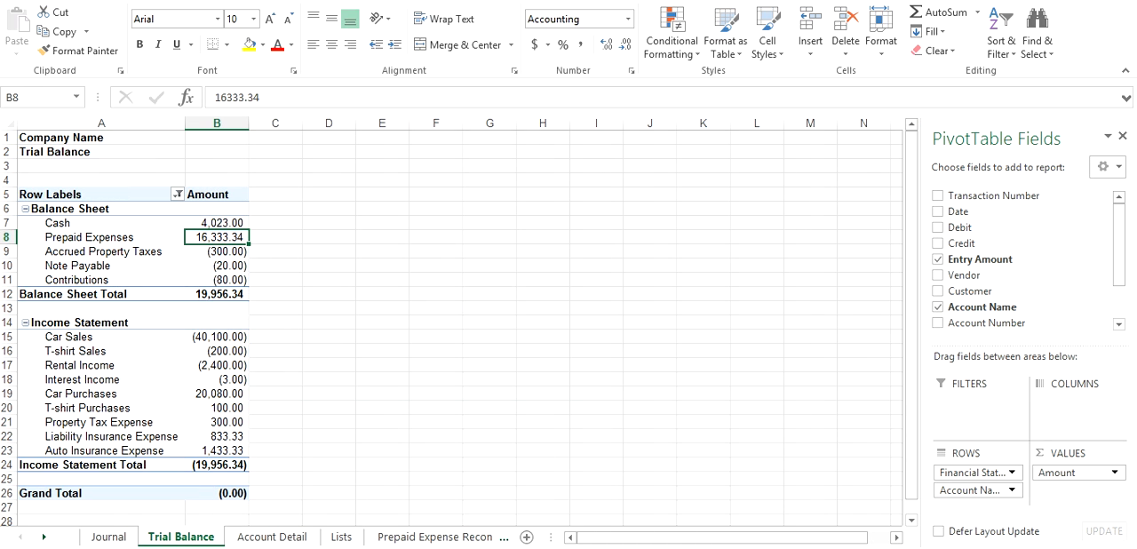
pyautogui.click(435, 536)
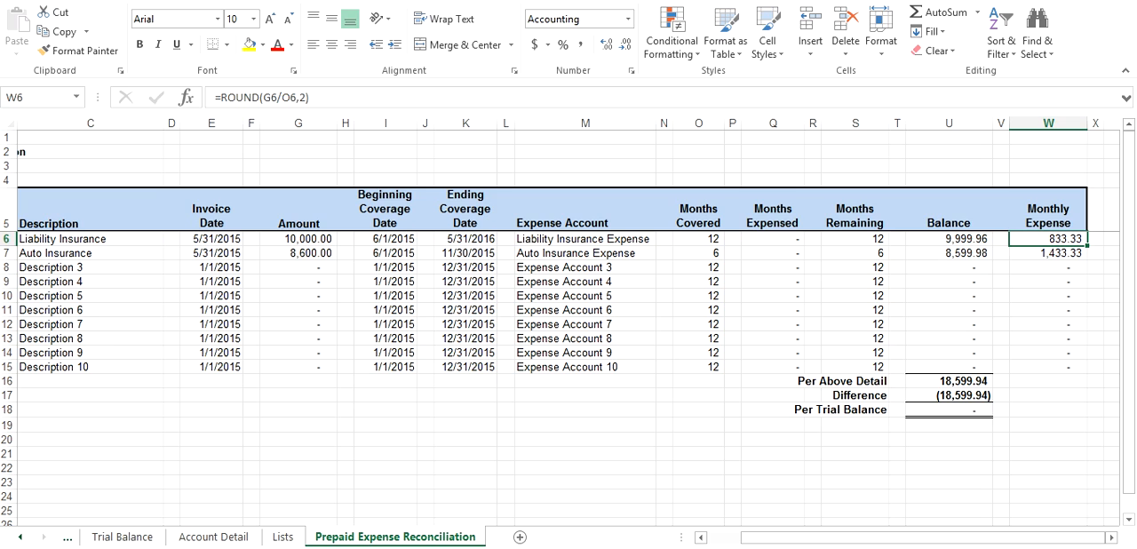
pyautogui.click(949, 409)
pyautogui.write('16')
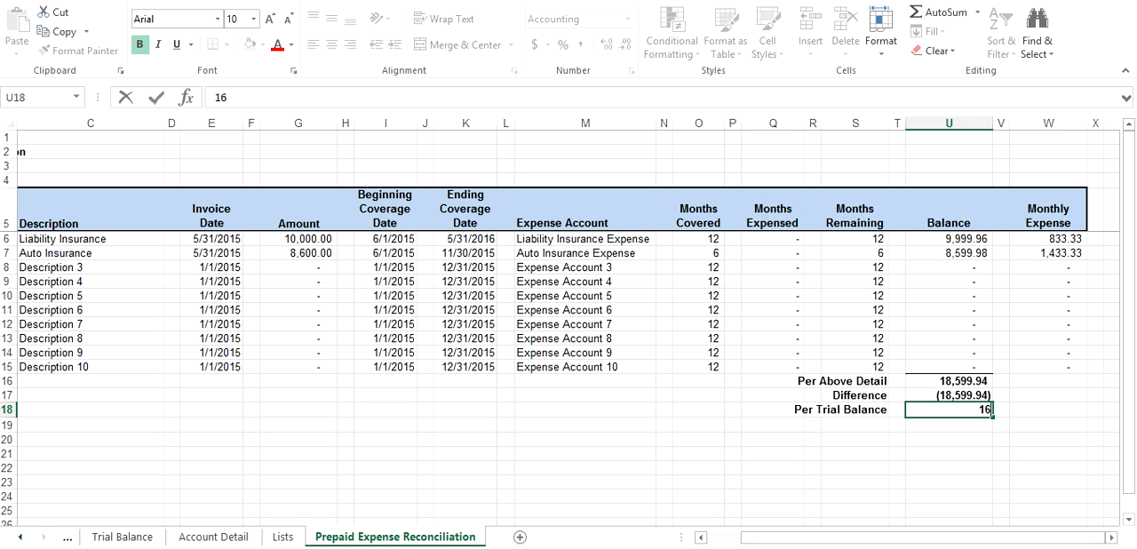
pyautogui.write(',333.34')
pyautogui.press('Return')
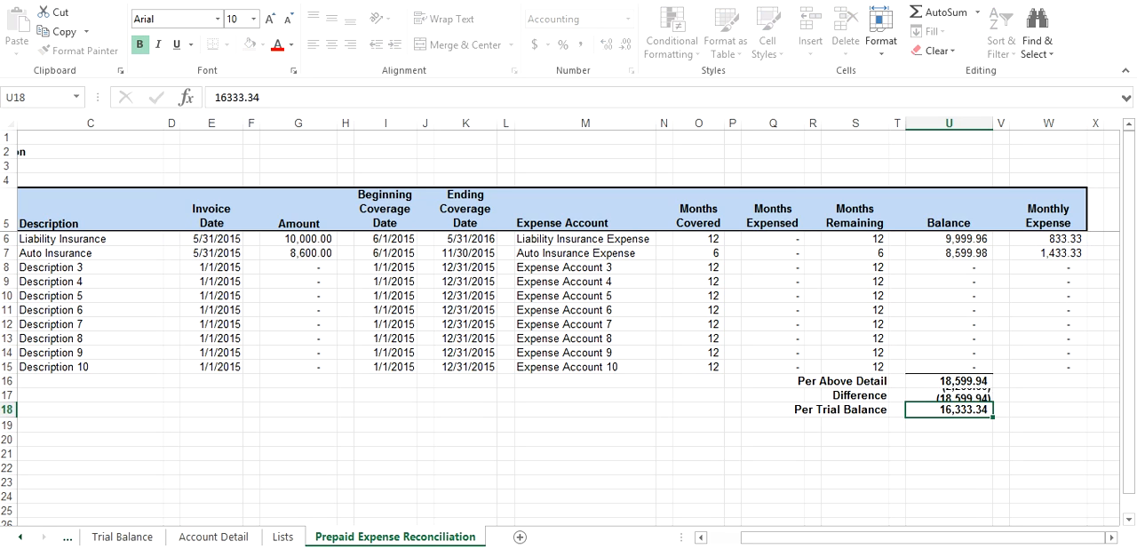
pyautogui.click(950, 468)
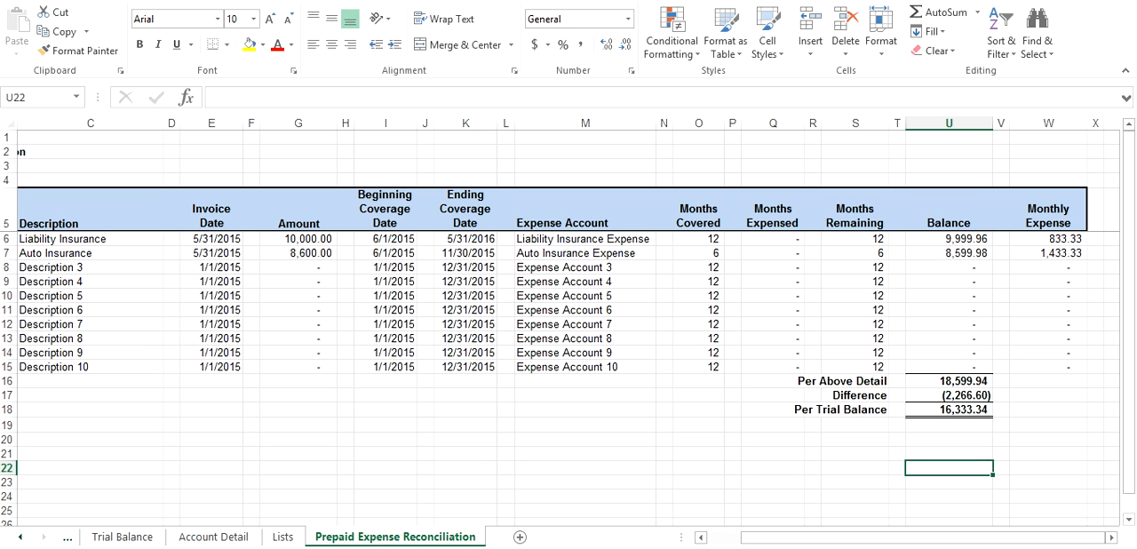
# Set Months Expensed to 1 for both Liability Insurance and Auto Insurance, cells Q6 and Q7, and check the Difference in U17
pyautogui.click(772, 253)
pyautogui.click(773, 239)
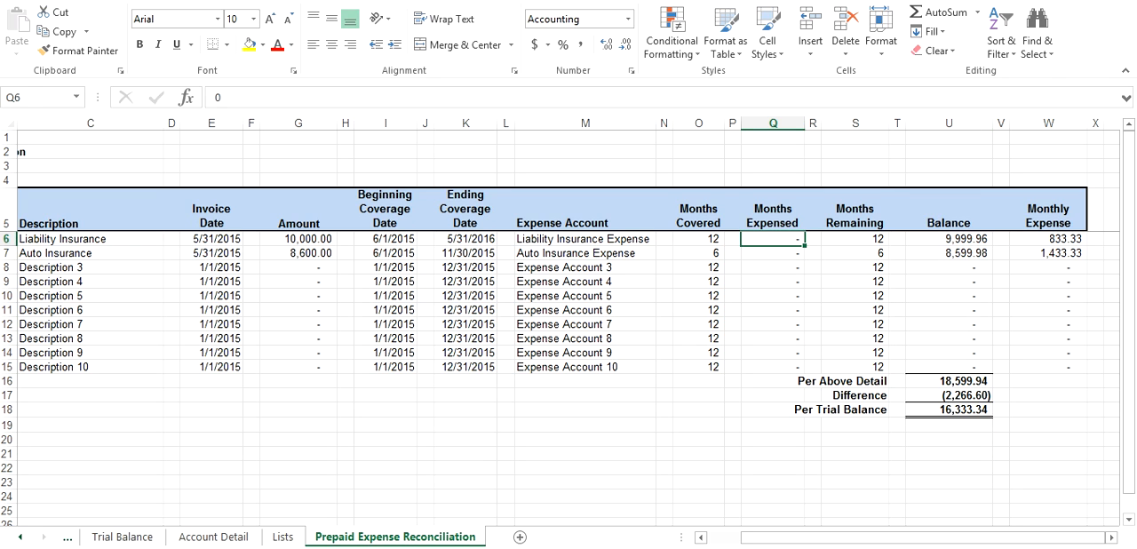
pyautogui.write('1')
pyautogui.press('Return')
pyautogui.write('1')
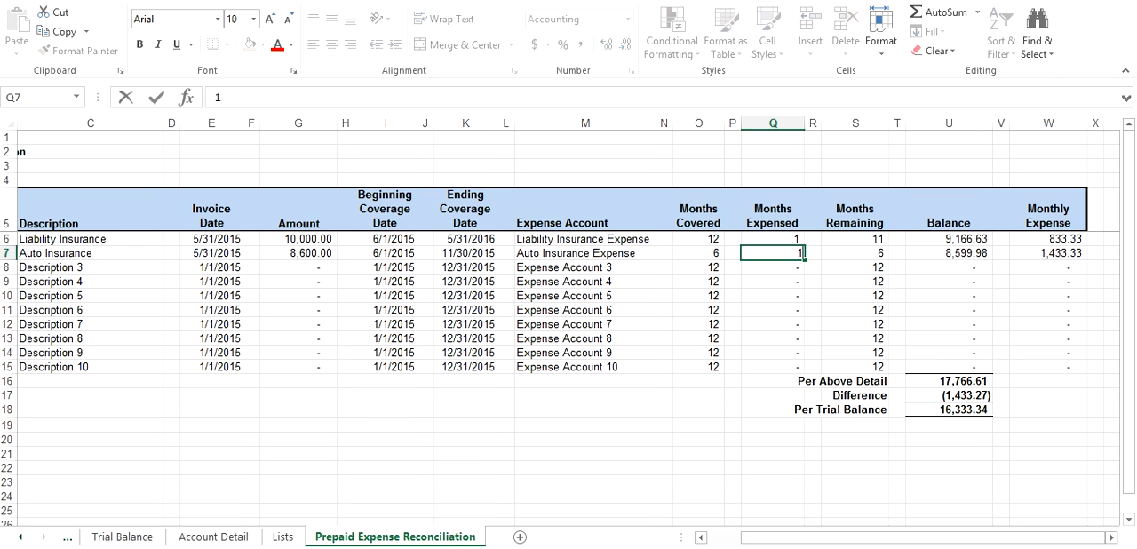
pyautogui.press('Return')
pyautogui.press('Down')
pyautogui.press('Down')
pyautogui.press('Down')
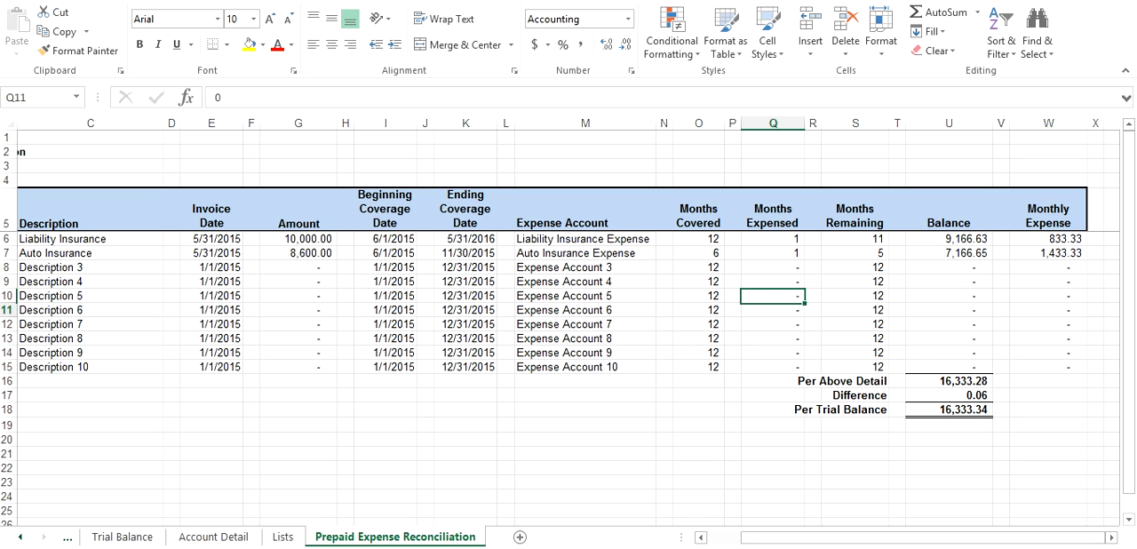
pyautogui.click(948, 395)
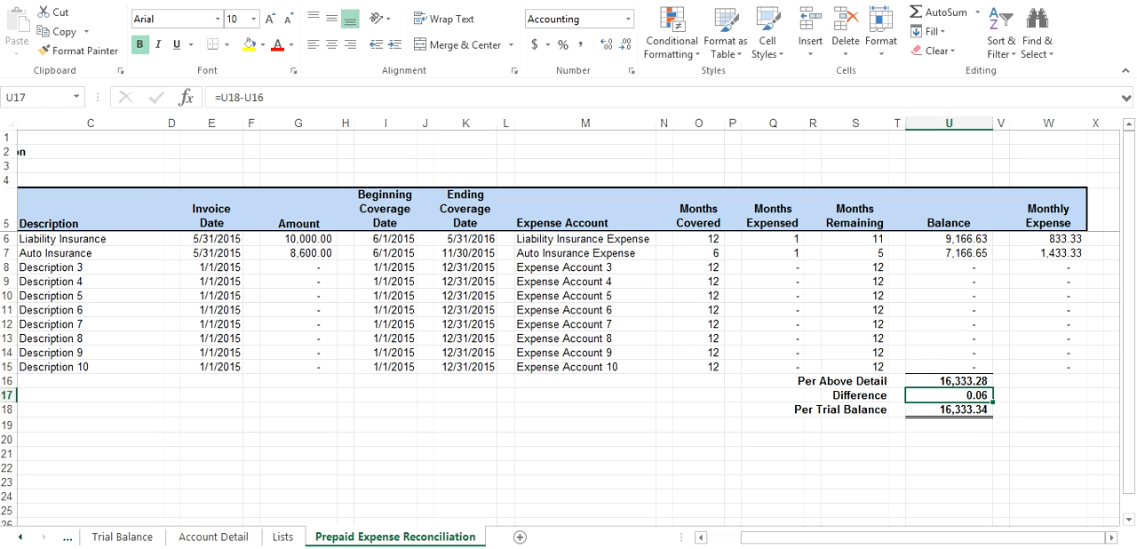
pyautogui.click(699, 468)
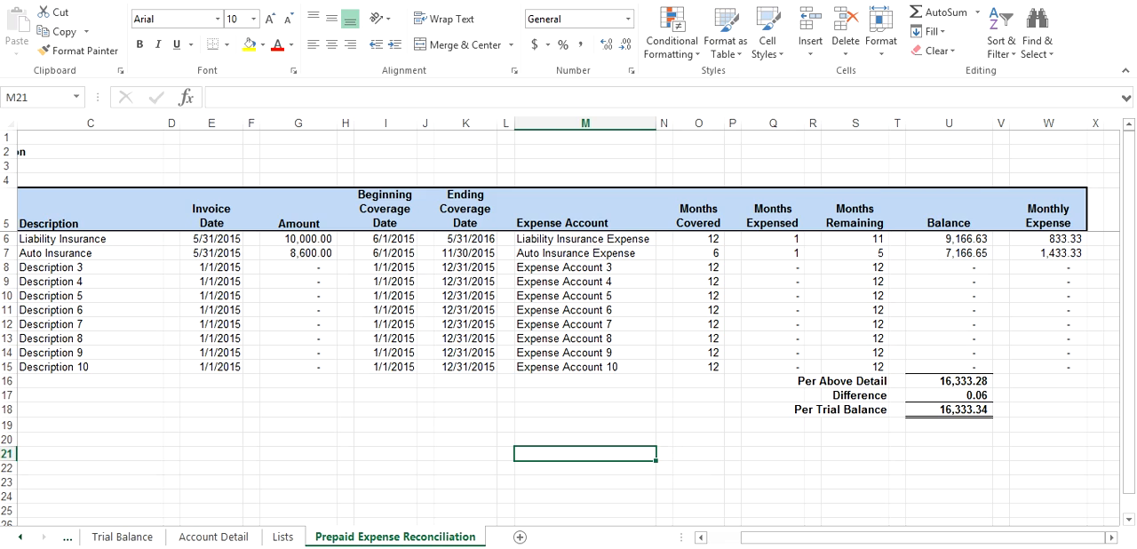
pyautogui.click(505, 425)
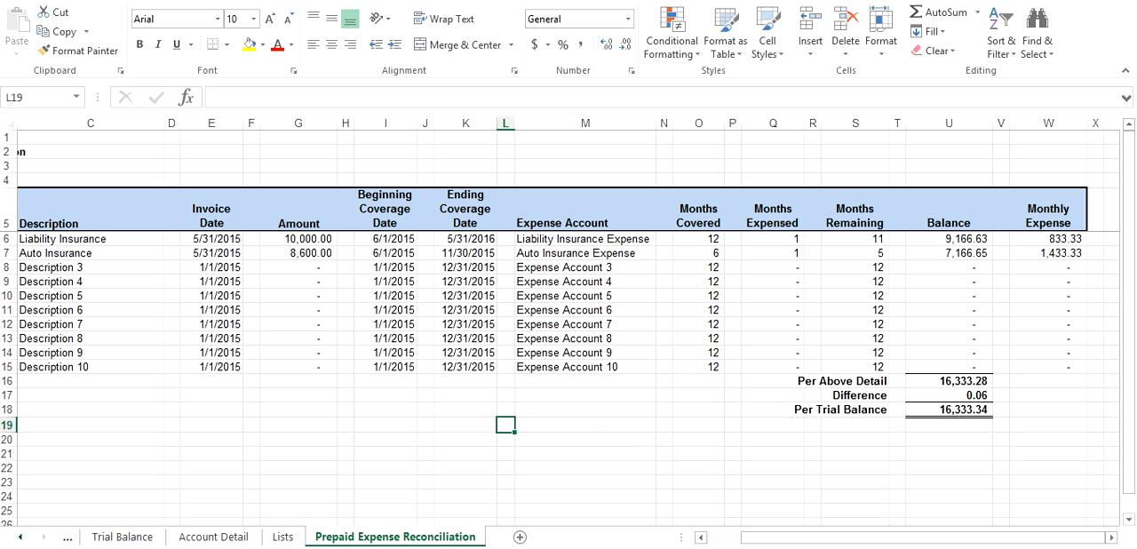
pyautogui.click(465, 426)
pyautogui.moveTo(345, 426); pyautogui.dragTo(346, 410)
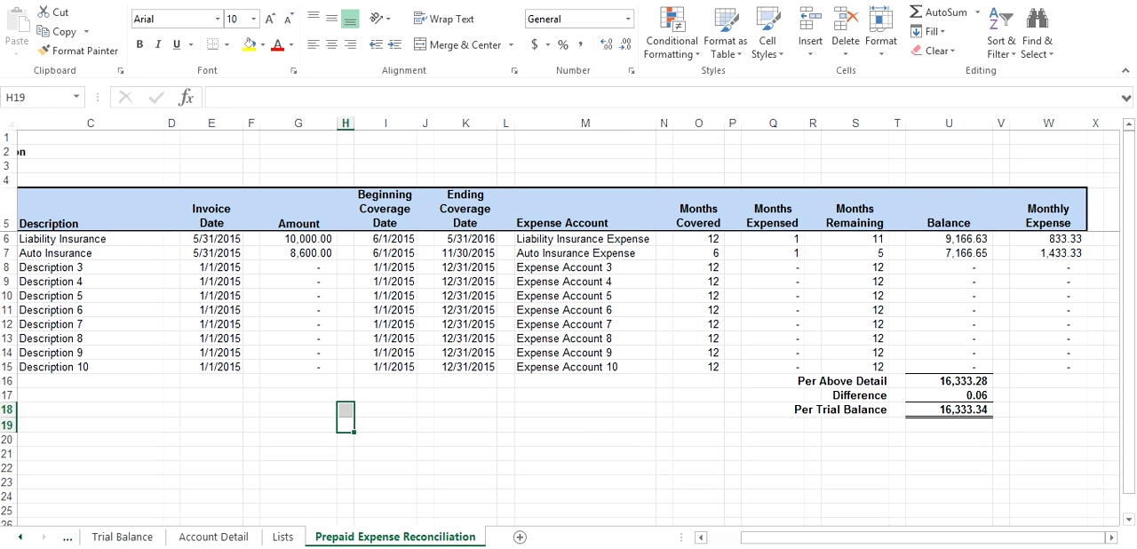